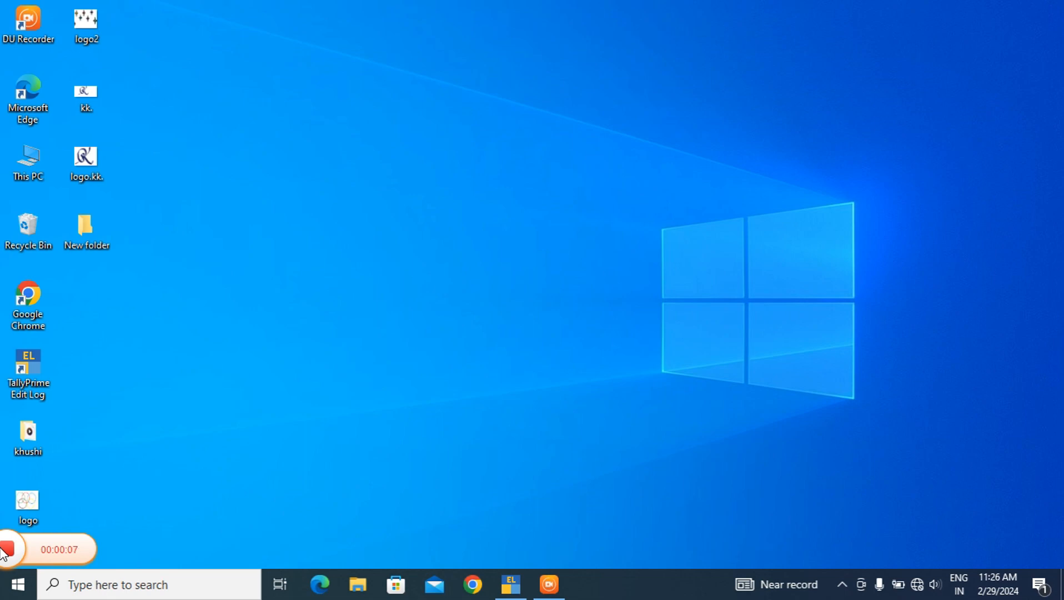
# Refresh the desktop and switch to TallyPrime.
pyautogui.rightClick(528, 151)
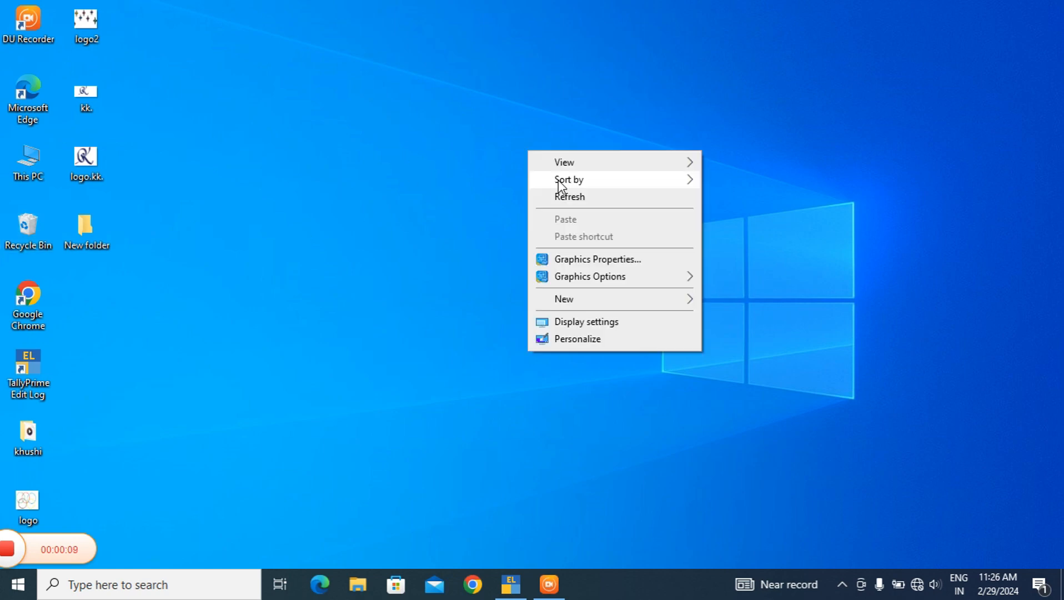
pyautogui.click(565, 198)
pyautogui.click(511, 583)
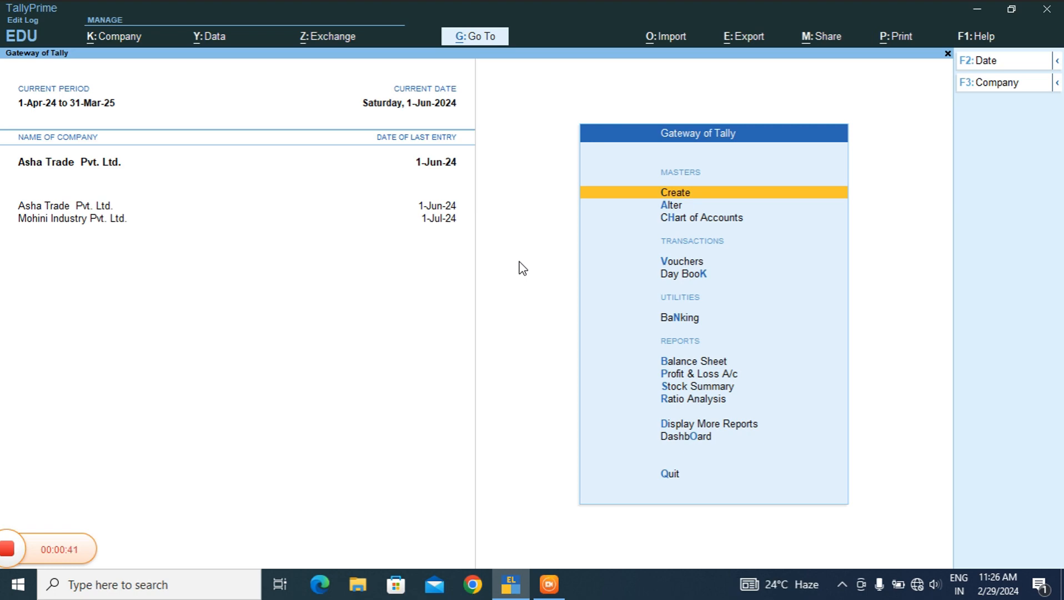
# Review the company features of Asha Trade Pvt. Ltd. down to Enable Job Order Processing, accept them and return to the Gateway of Tally.
pyautogui.press('F11')
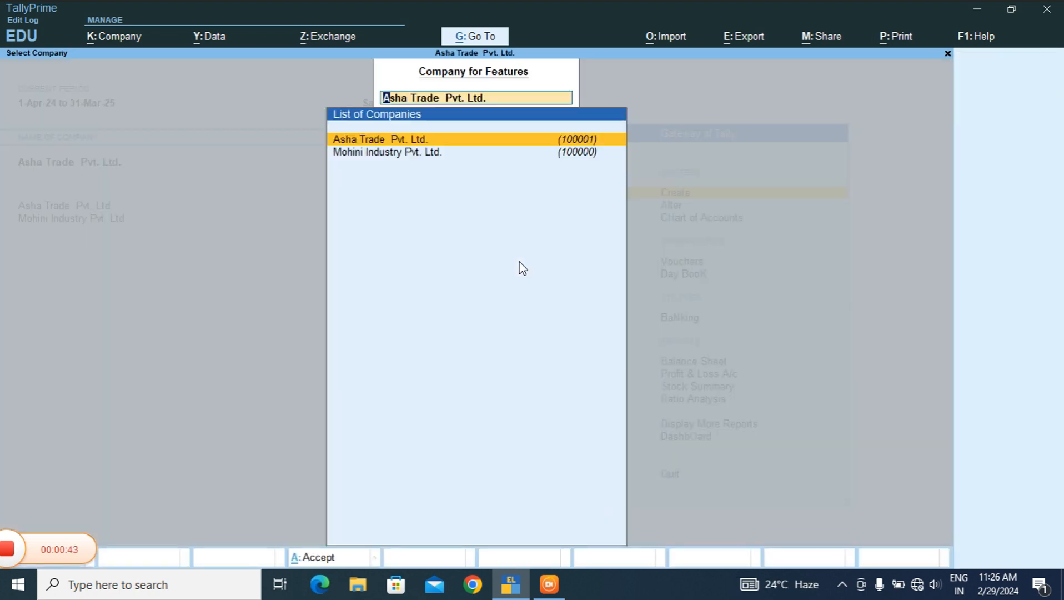
pyautogui.press('Return')
pyautogui.press('Down')
pyautogui.press('Down')
pyautogui.press('Down')
pyautogui.press('Down')
pyautogui.press('Down')
pyautogui.press('Down')
pyautogui.press('Down')
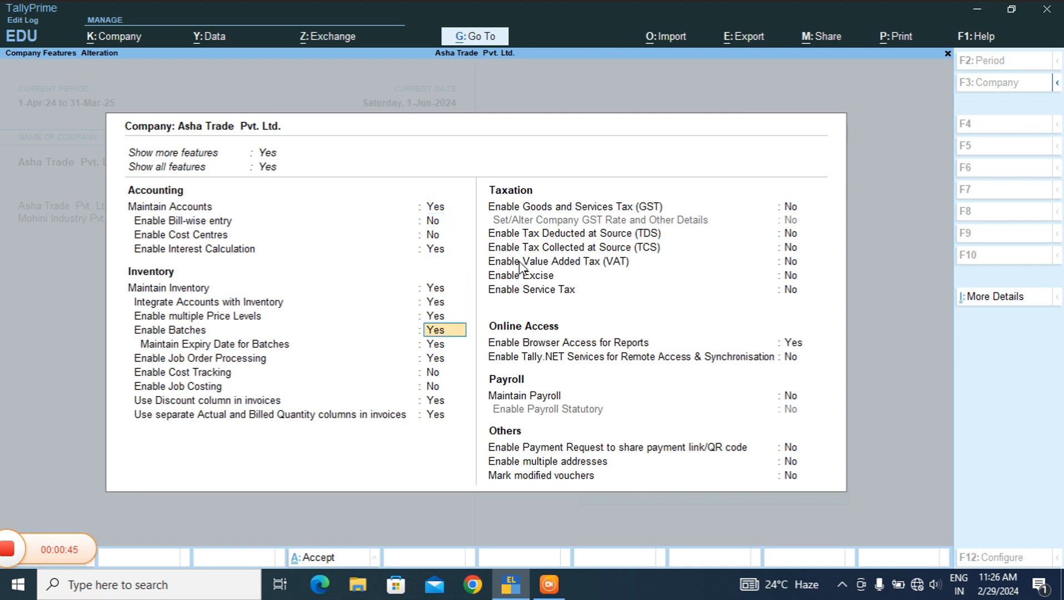
pyautogui.press('Down')
pyautogui.press('Down')
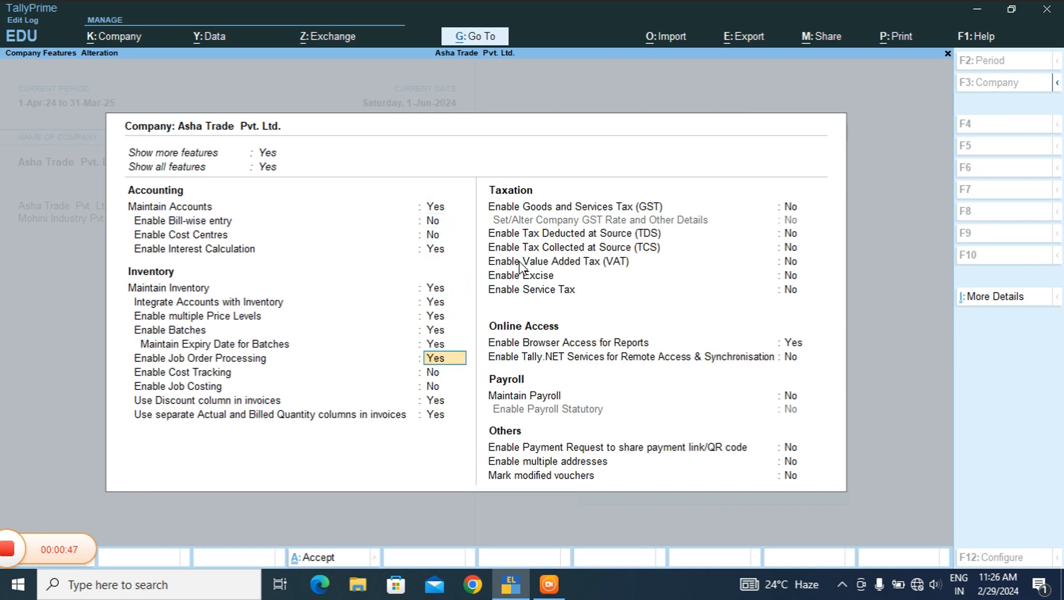
pyautogui.hotkey('ctrl', 'a')
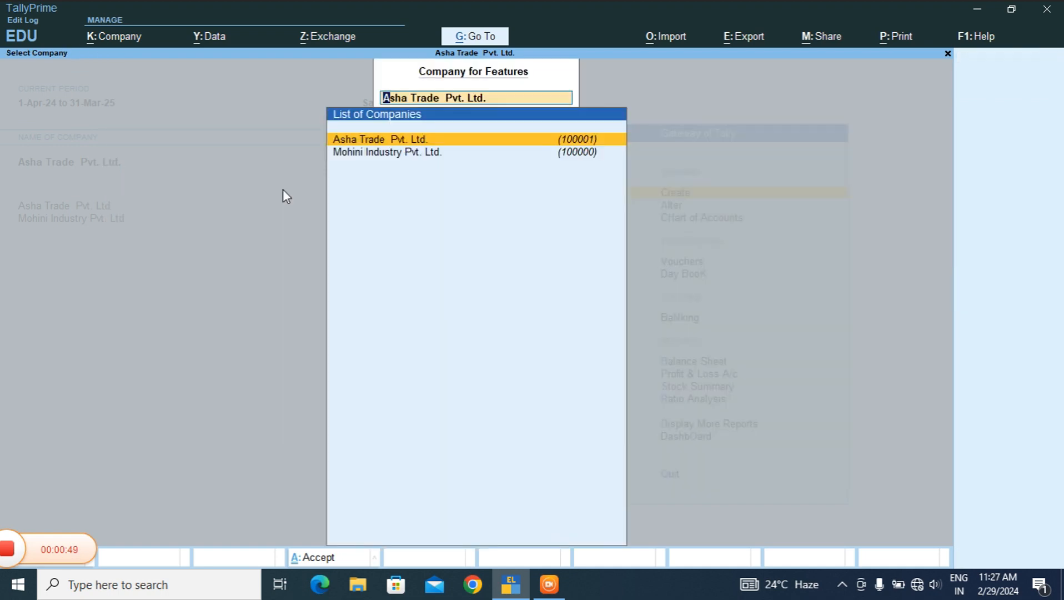
pyautogui.press('Escape')
pyautogui.press('Escape')
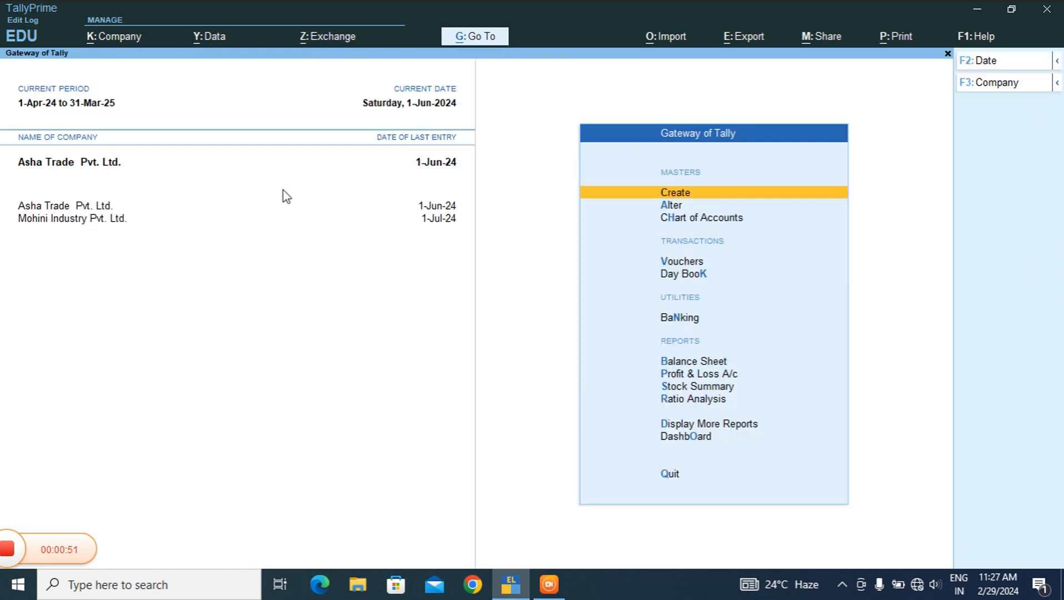
# Open voucher entry from the Gateway of Tally.
pyautogui.press('Down')
pyautogui.press('Down')
pyautogui.press('Down')
pyautogui.press('Down')
pyautogui.press('Up')
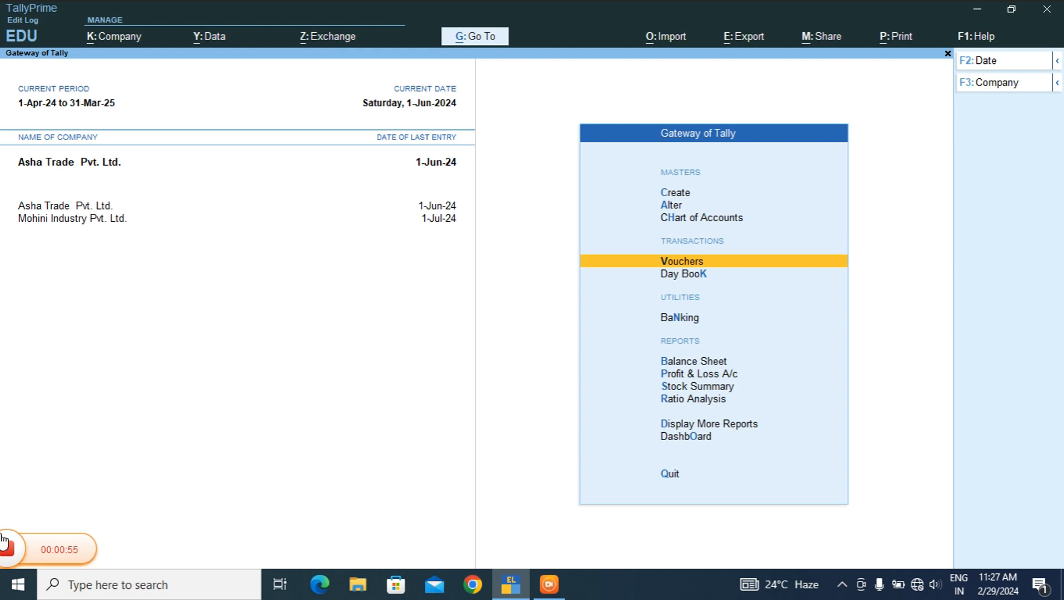
pyautogui.press('Return')
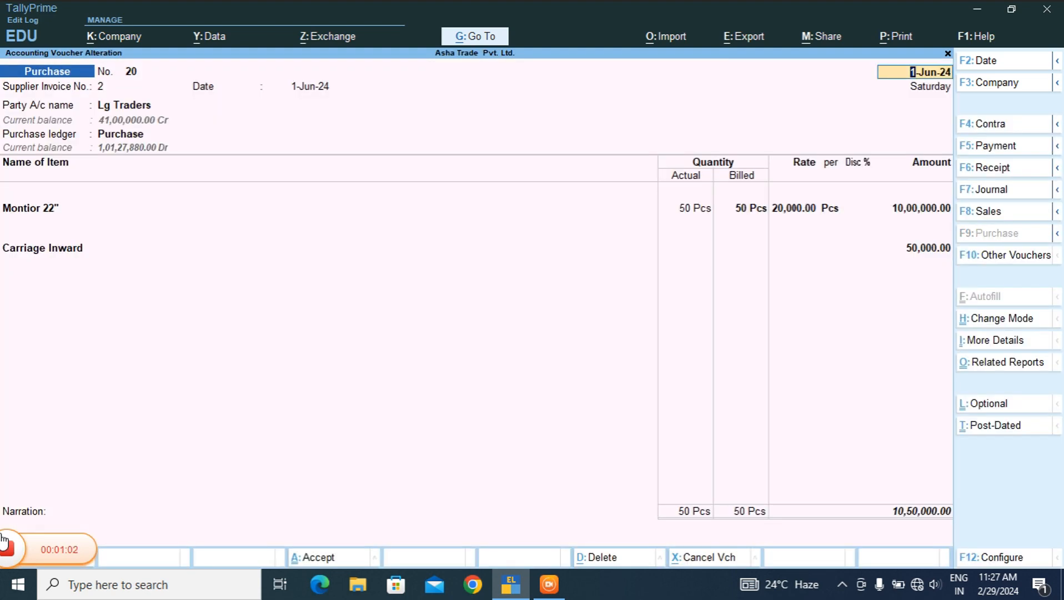
# Examine the earlier Lg Traders purchase, rejections out and receipt note vouchers, and return to the blank purchase voucher.
pyautogui.press('pageup')
pyautogui.press('pageup')
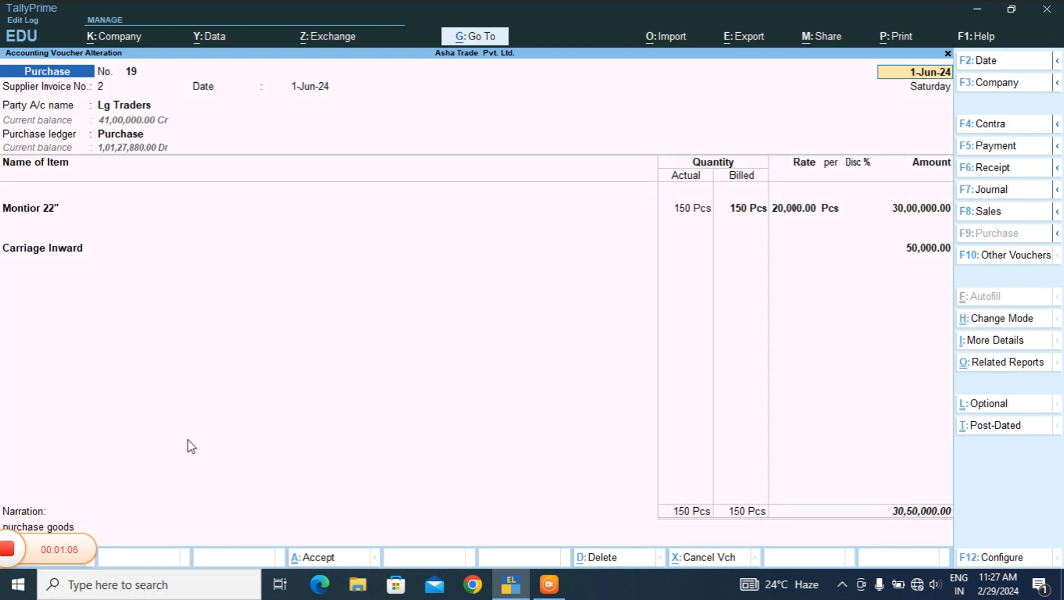
pyautogui.press('pageup')
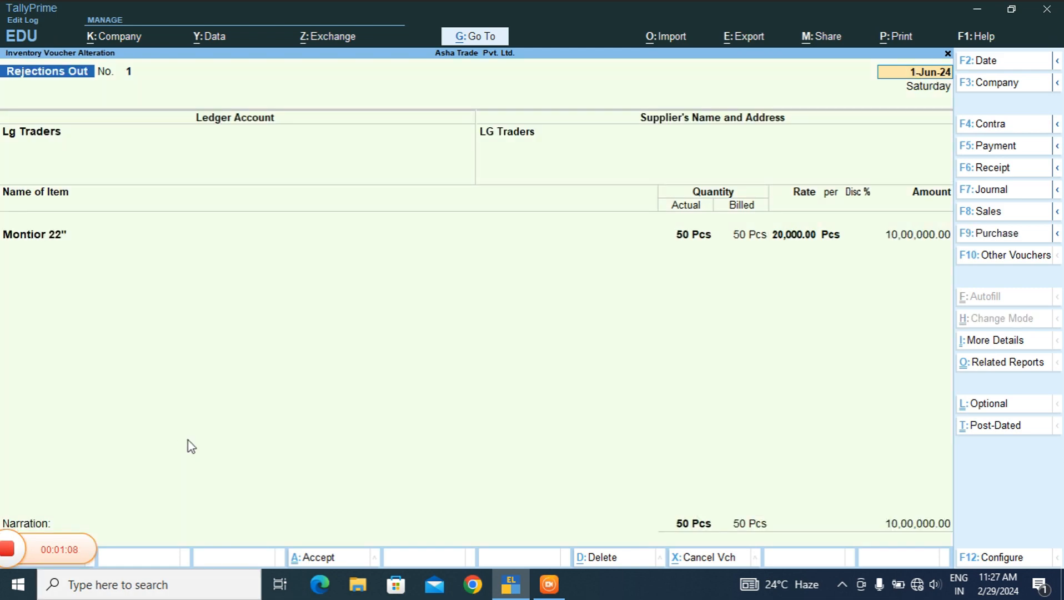
pyautogui.press('pageup')
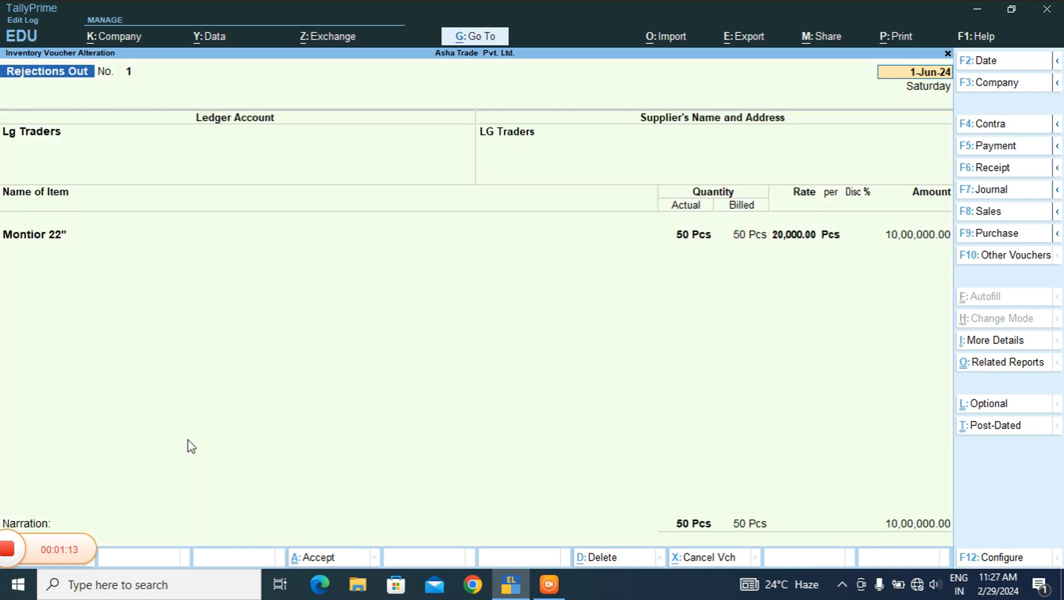
pyautogui.press('pagedown')
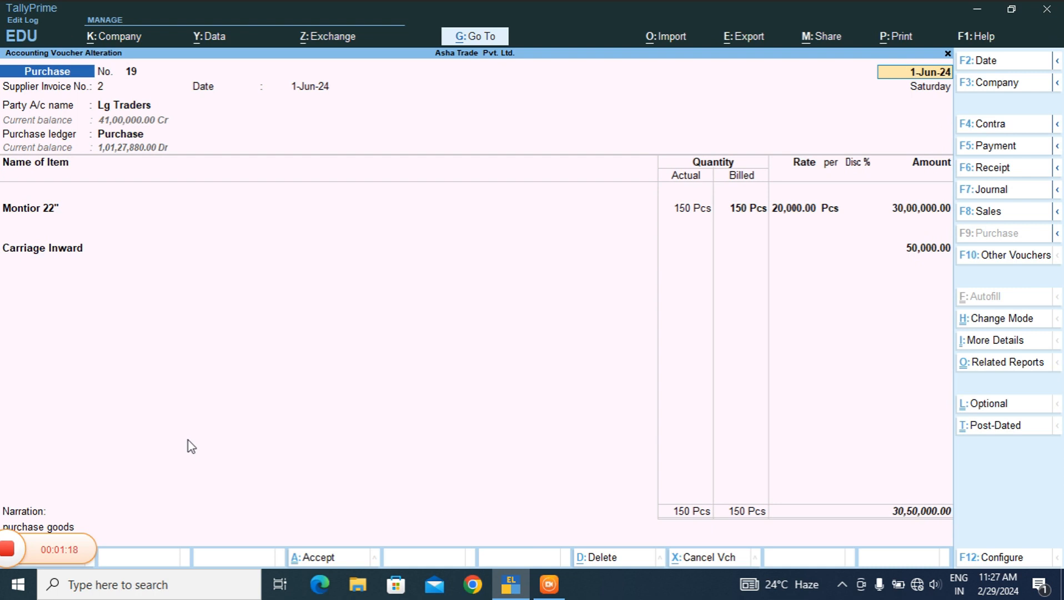
pyautogui.press('pagedown')
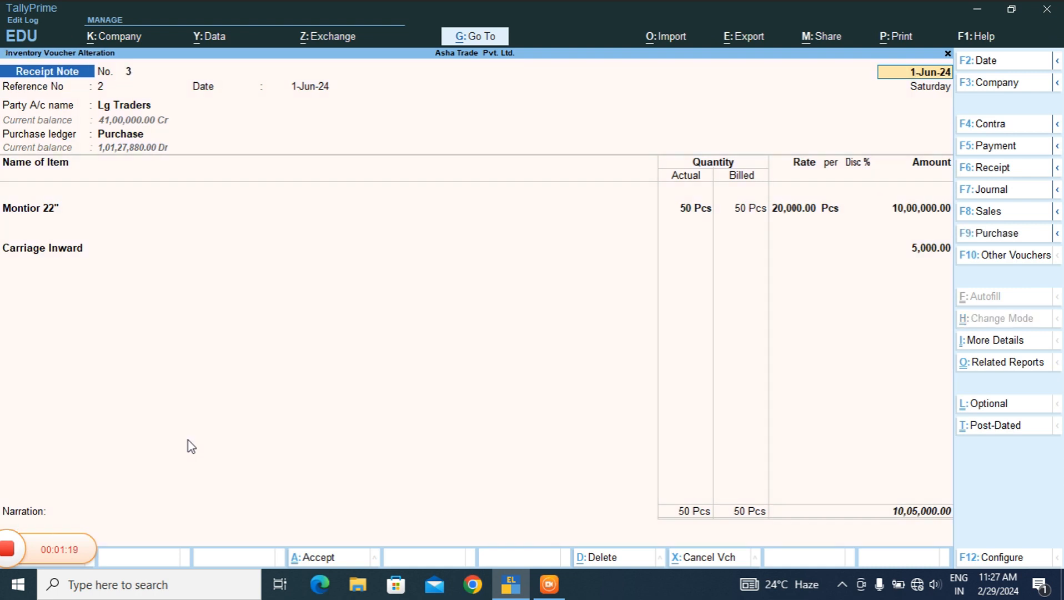
pyautogui.press('pagedown')
pyautogui.press('pagedown')
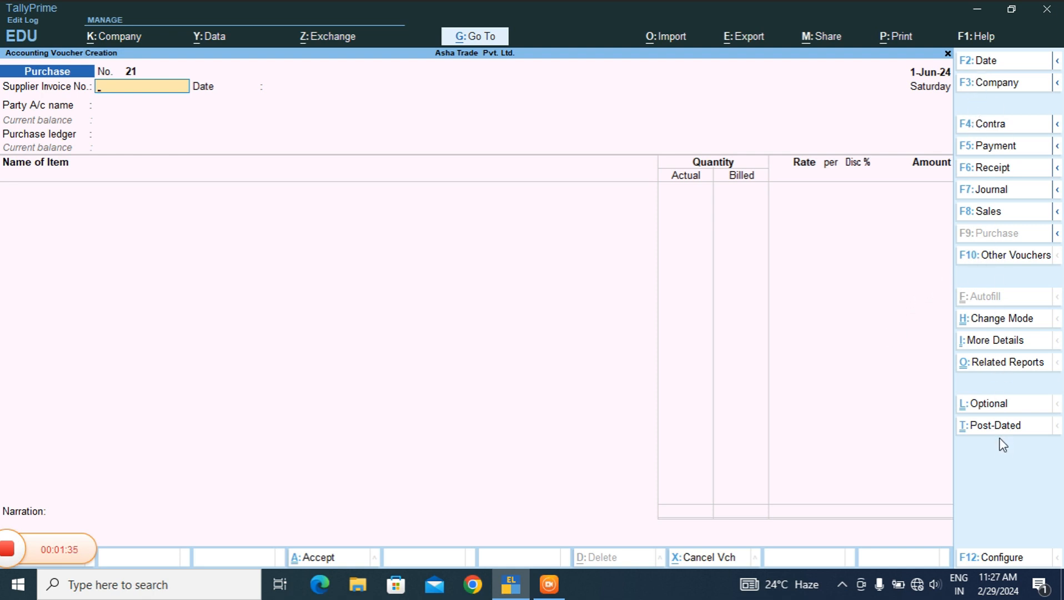
# Show the inactive voucher types, activate Sales Order as the current voucher type, and dismiss the OneDrive notification.
pyautogui.click(988, 253)
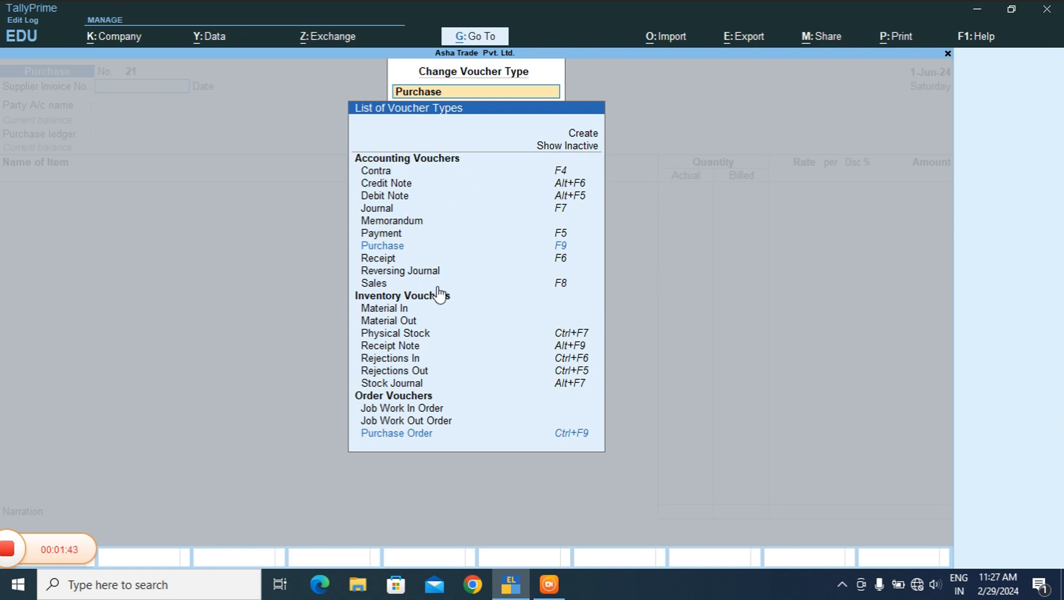
pyautogui.click(570, 151)
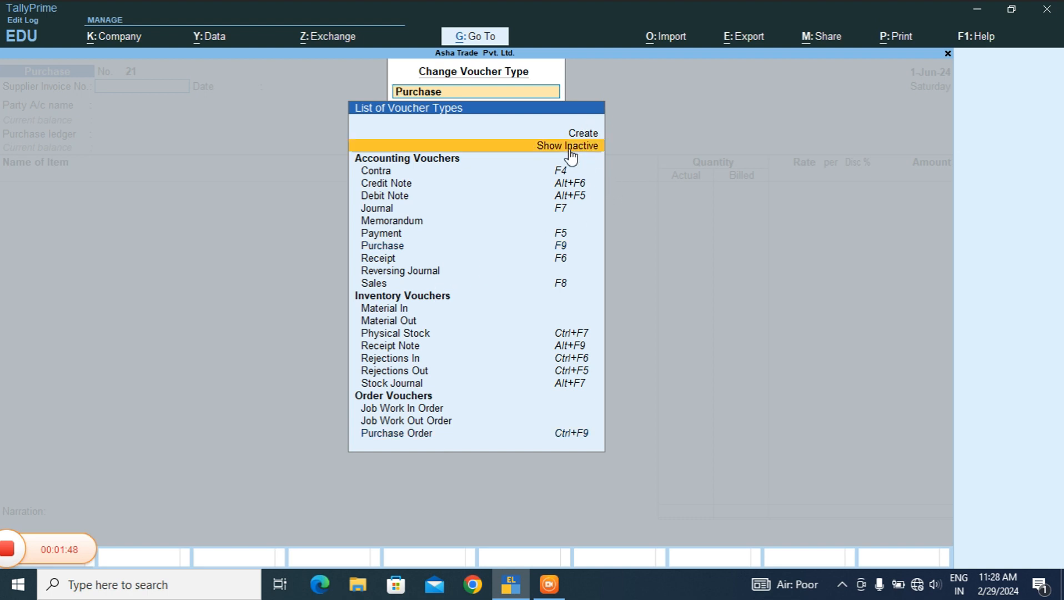
pyautogui.click(575, 148)
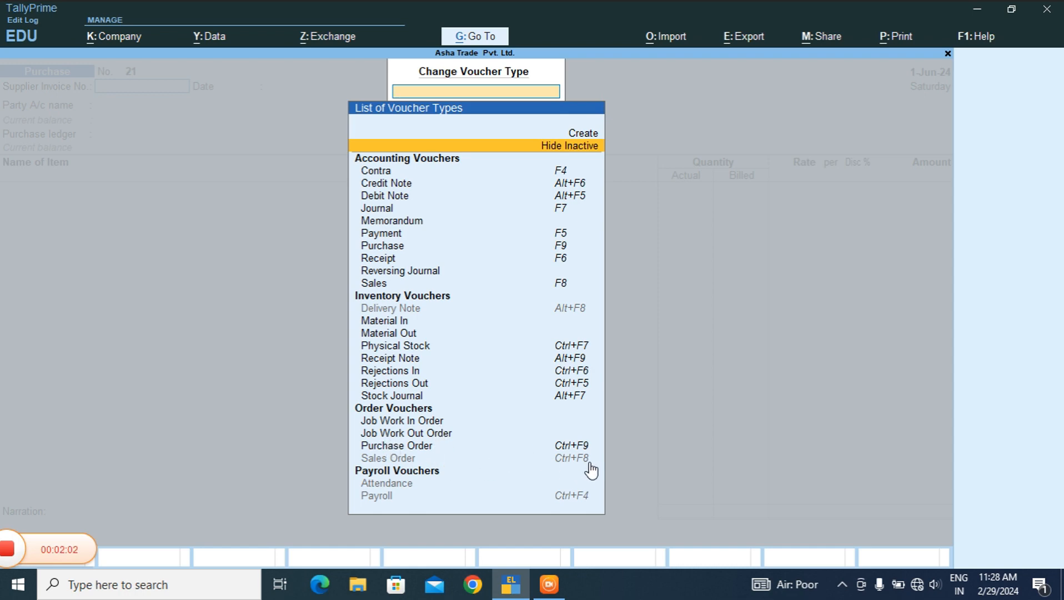
pyautogui.click(572, 457)
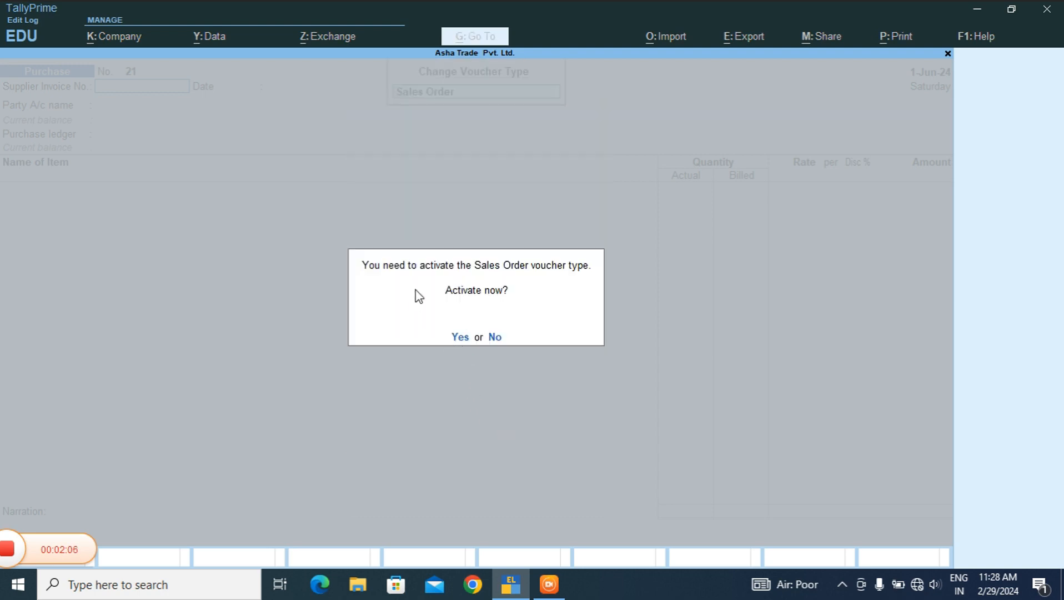
pyautogui.press('y')
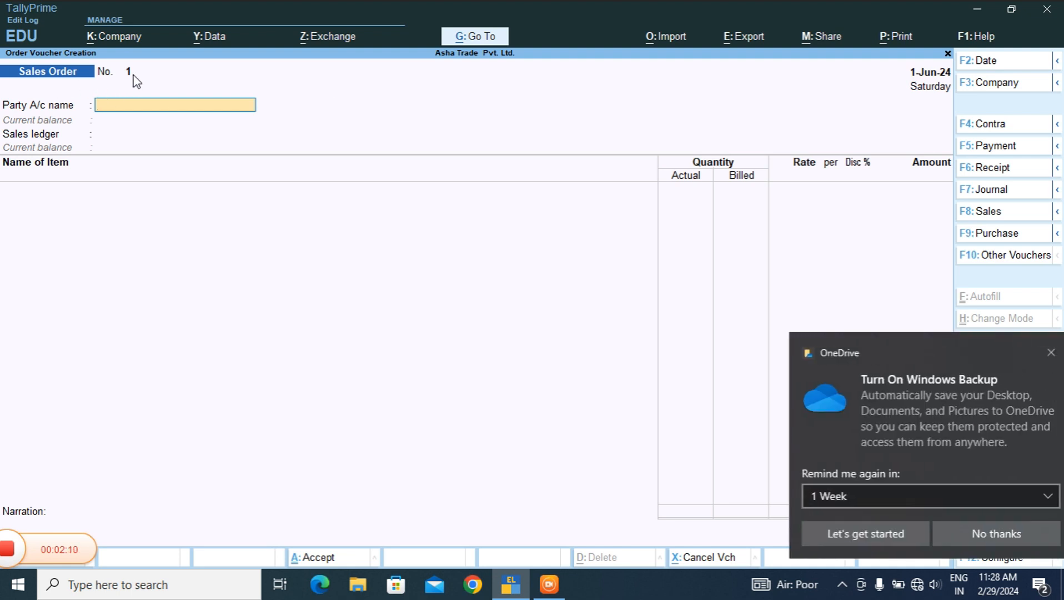
pyautogui.click(1027, 349)
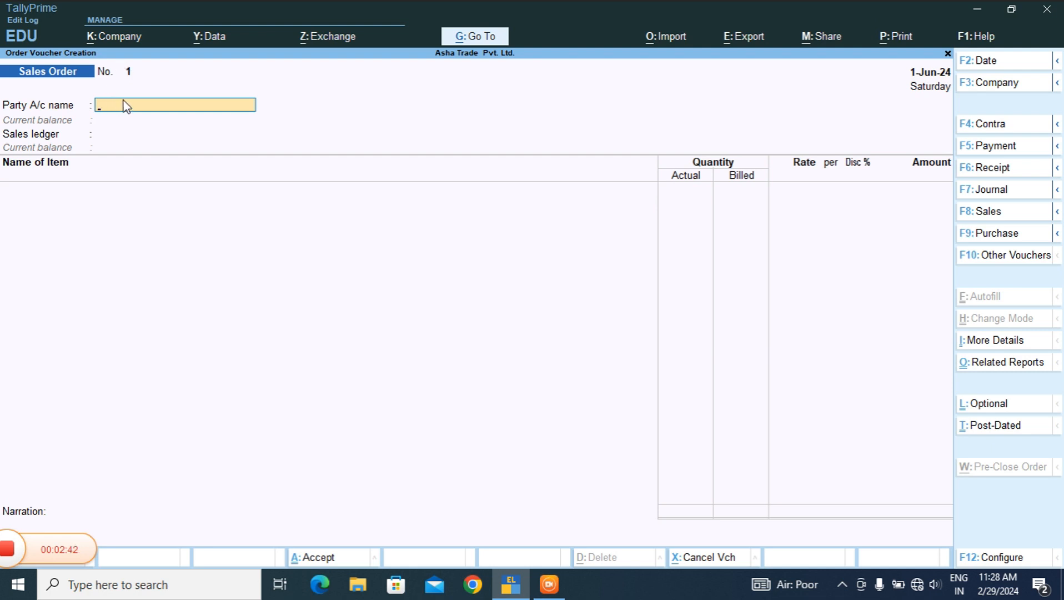
# Start a new party ledger from the sales order, named Leela Hotel and grouped under Sundry Debtors.
pyautogui.hotkey('alt', 'c')
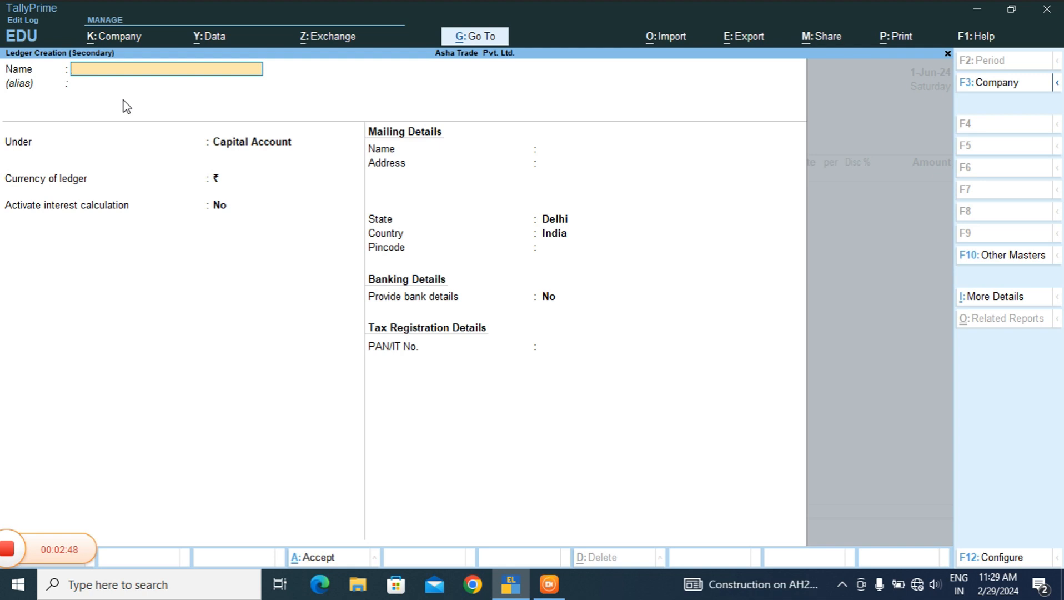
pyautogui.write('Leela Hotel')
pyautogui.press('Return')
pyautogui.press('Return')
pyautogui.write('Sun')
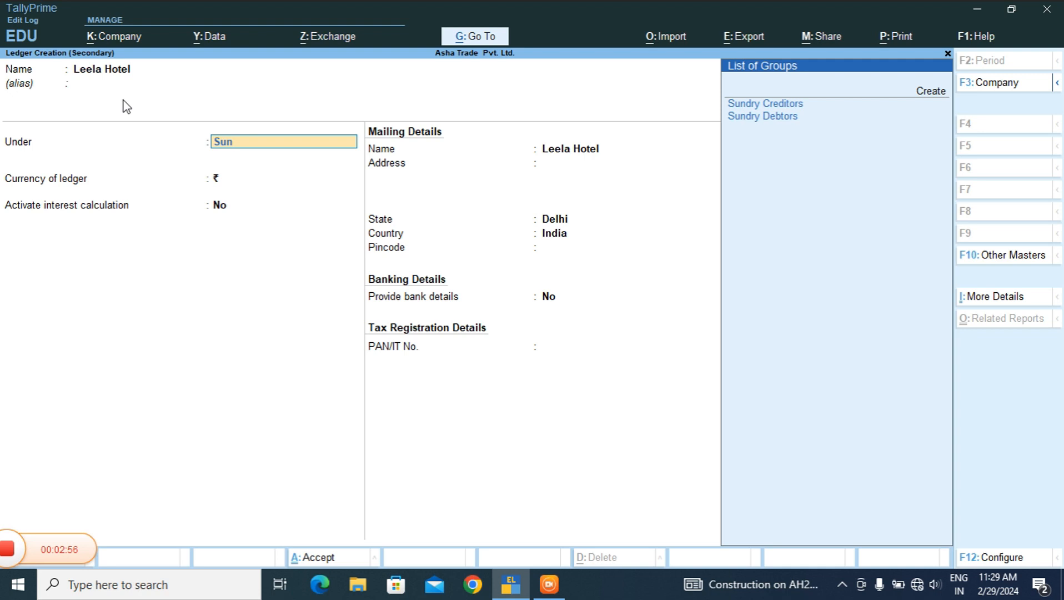
pyautogui.press('Down')
pyautogui.press('Return')
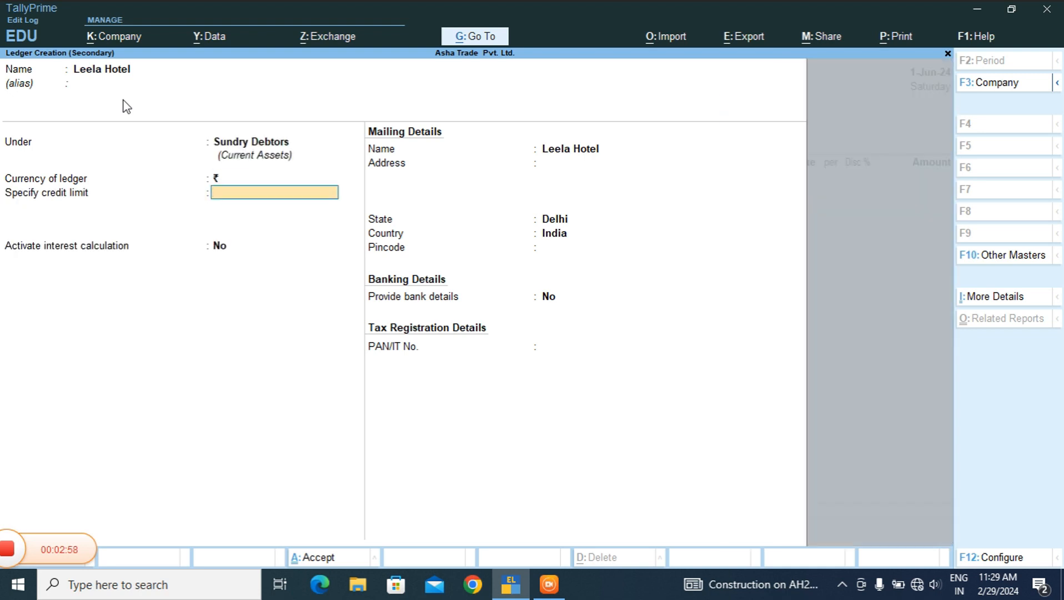
# Keep the default credit limit, mailing, banking and tax details for the Leela Hotel ledger and save it as the order's party.
pyautogui.press('Return')
pyautogui.press('Return')
pyautogui.press('Return')
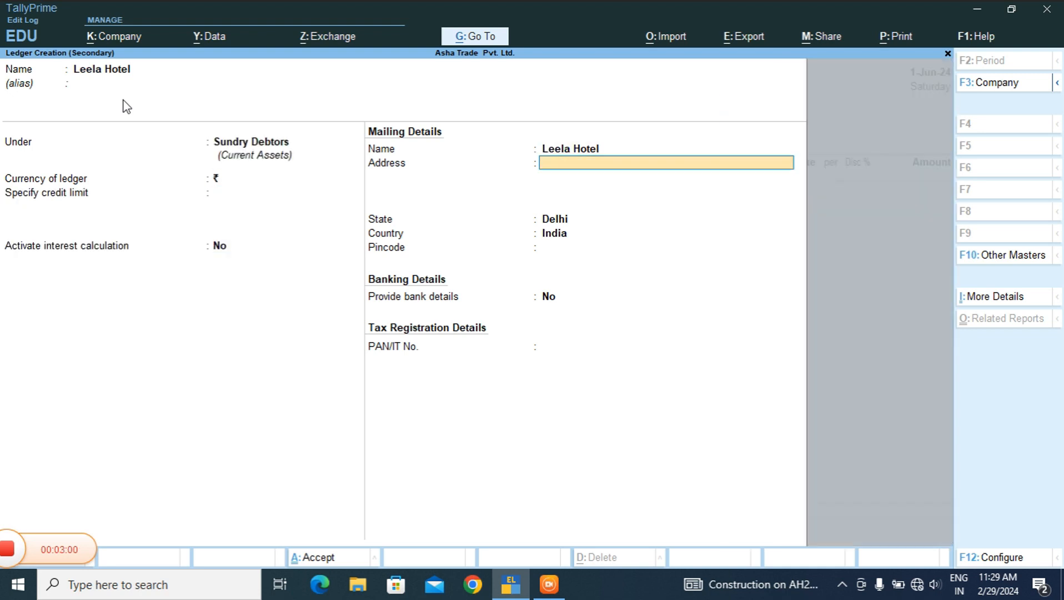
pyautogui.press('Return')
pyautogui.press('Return')
pyautogui.press('Return')
pyautogui.press('Return')
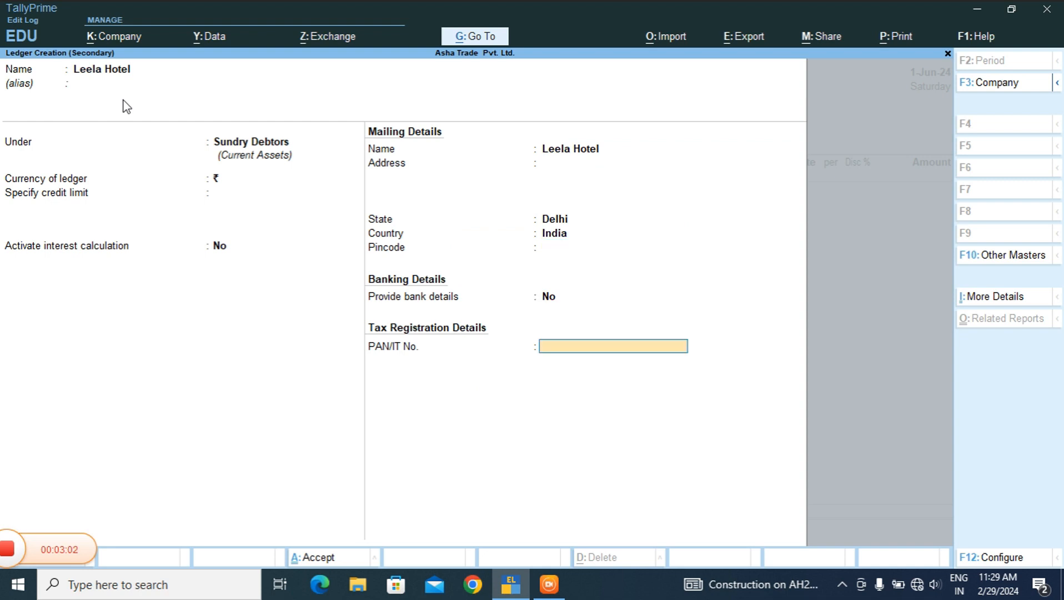
pyautogui.press('Return')
pyautogui.press('Return')
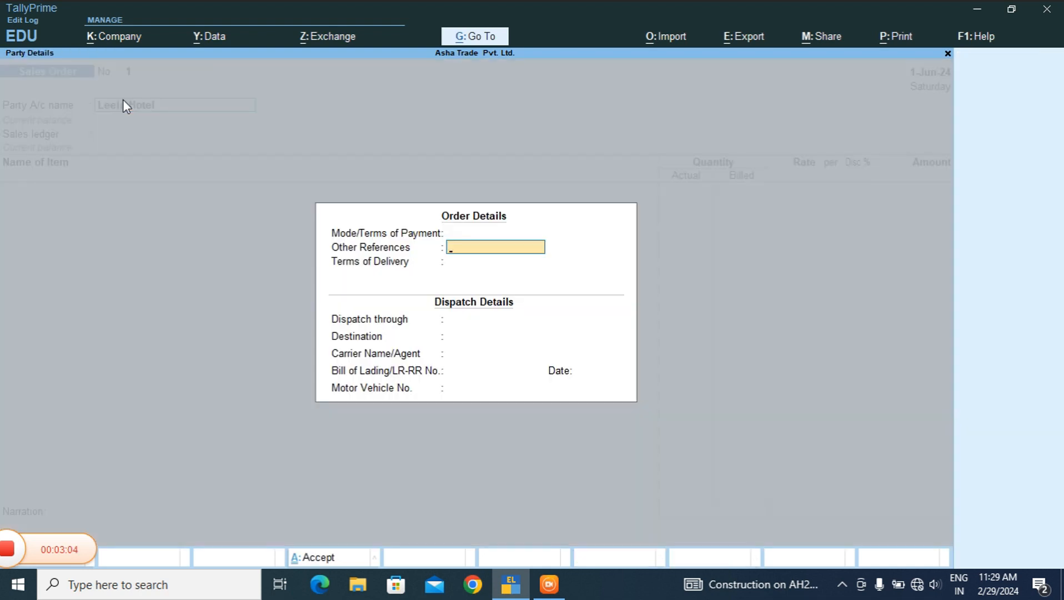
# Leave the order and dispatch details blank and accept the default party details for Leela Hotel.
pyautogui.press('Up')
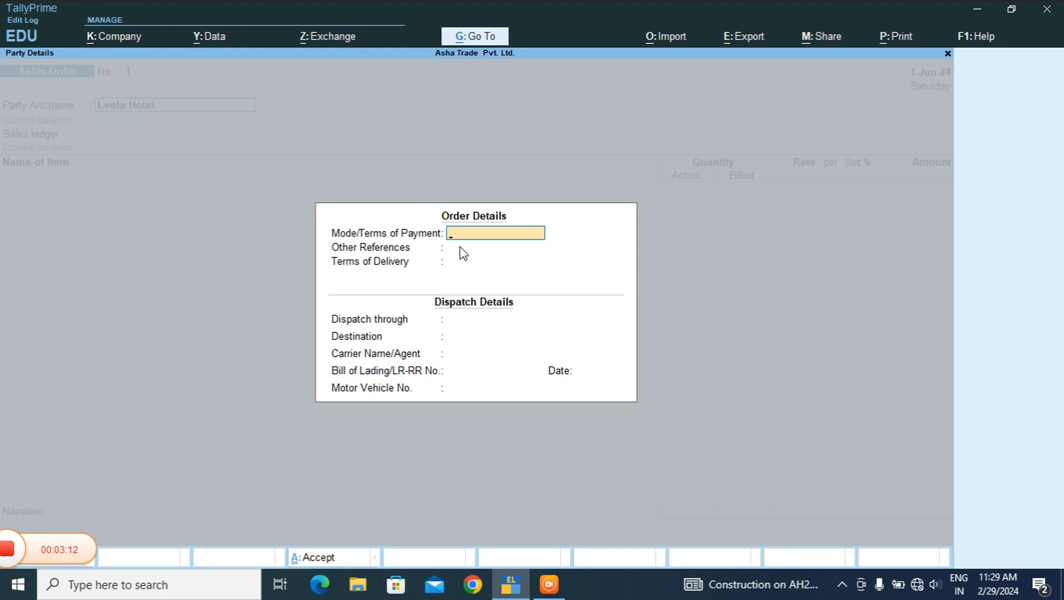
pyautogui.press('Return')
pyautogui.press('Return')
pyautogui.press('Return')
pyautogui.press('Return')
pyautogui.press('Return')
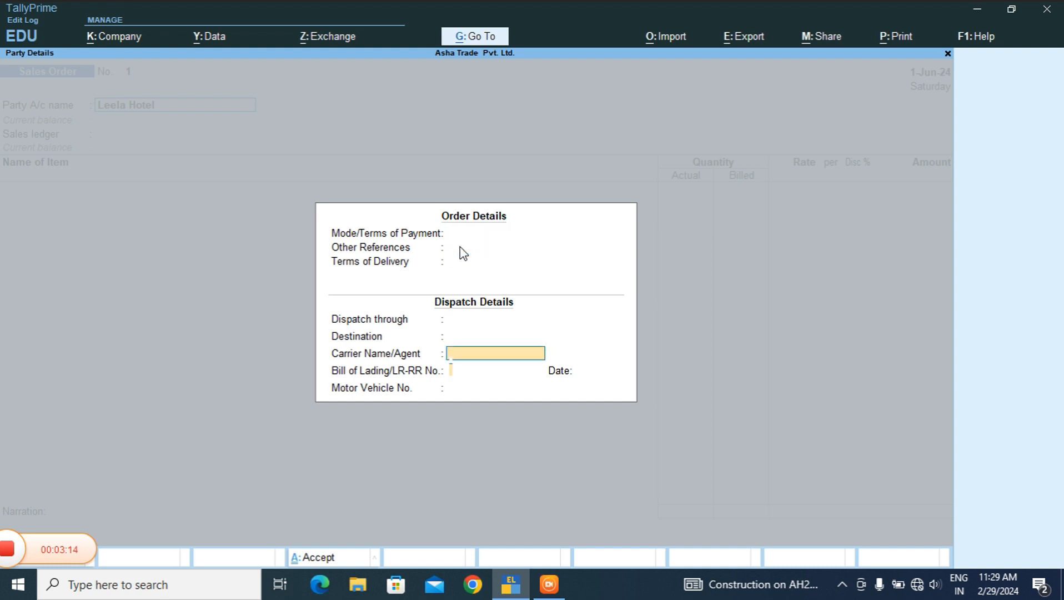
pyautogui.press('Return')
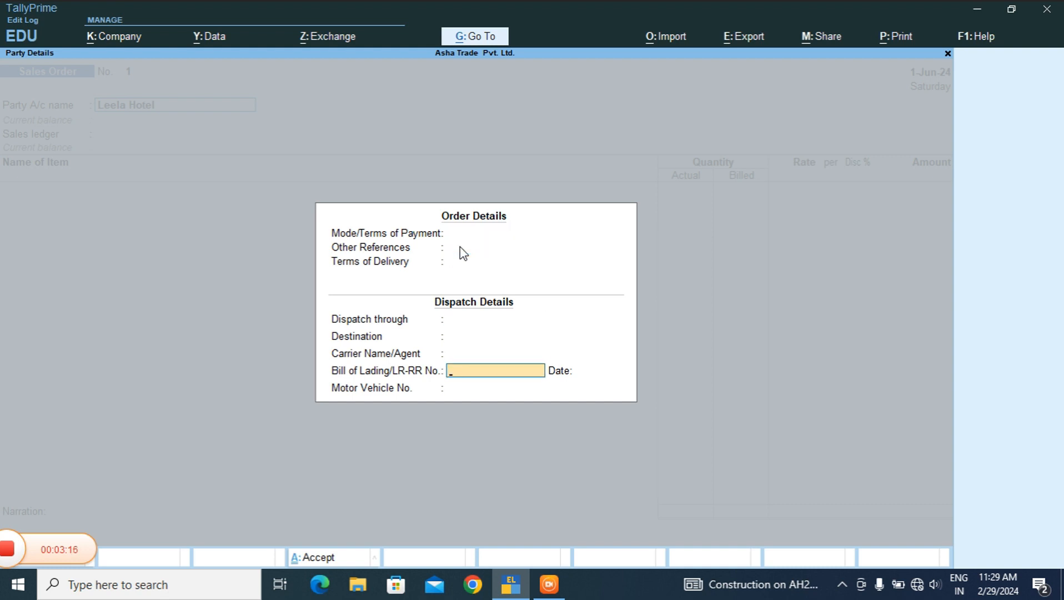
pyautogui.press('Return')
pyautogui.press('Return')
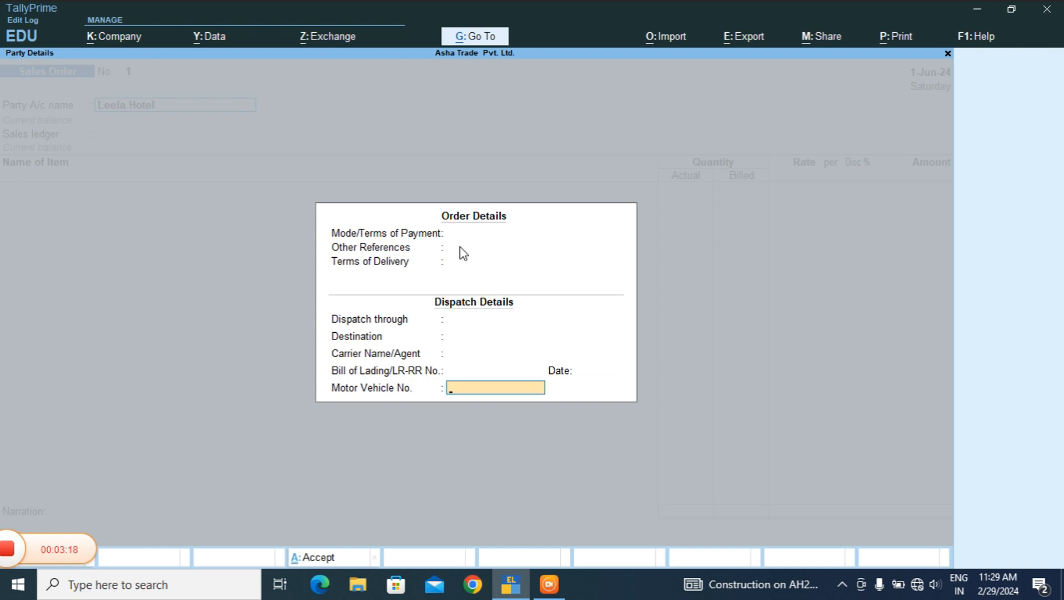
pyautogui.press('Return')
pyautogui.press('Return')
pyautogui.press('Return')
pyautogui.press('Return')
pyautogui.press('Return')
pyautogui.press('Return')
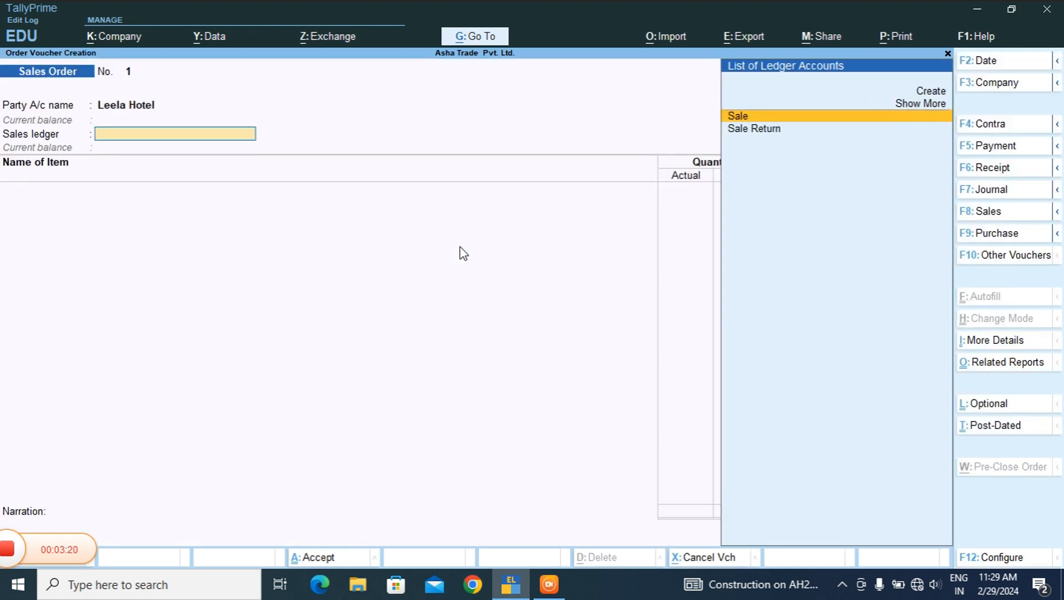
# Set the sales ledger to Sale and choose the stock item Montior 22" as the order's first item.
pyautogui.press('Return')
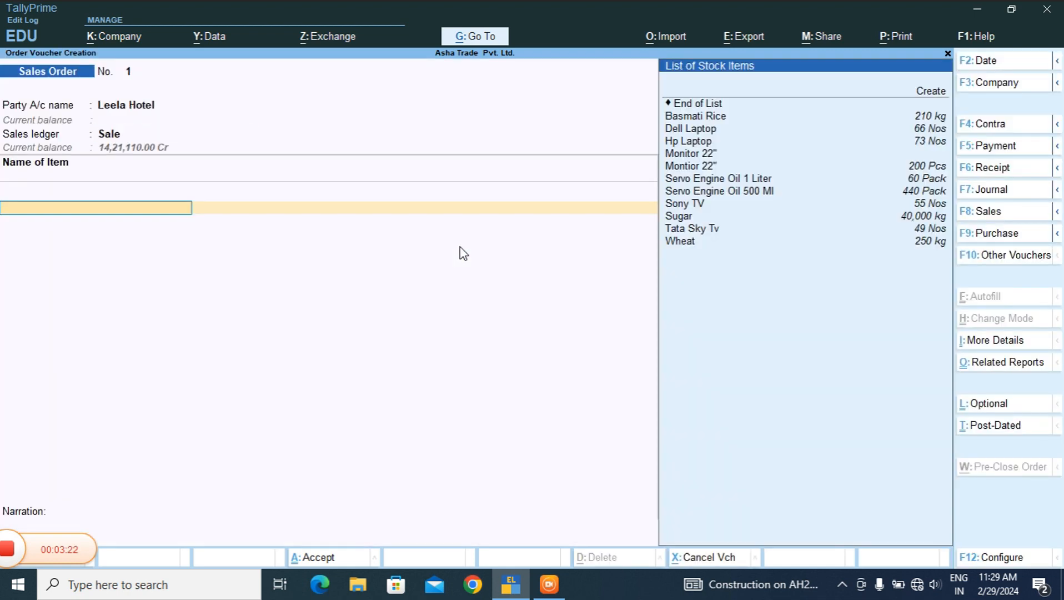
pyautogui.write('Mo')
pyautogui.press('Down')
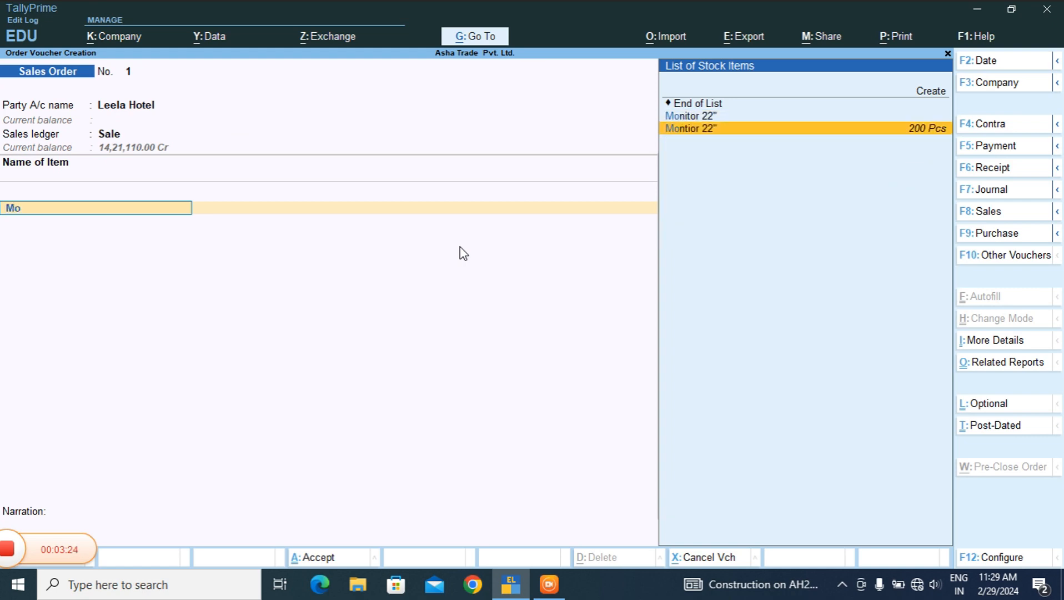
pyautogui.press('Return')
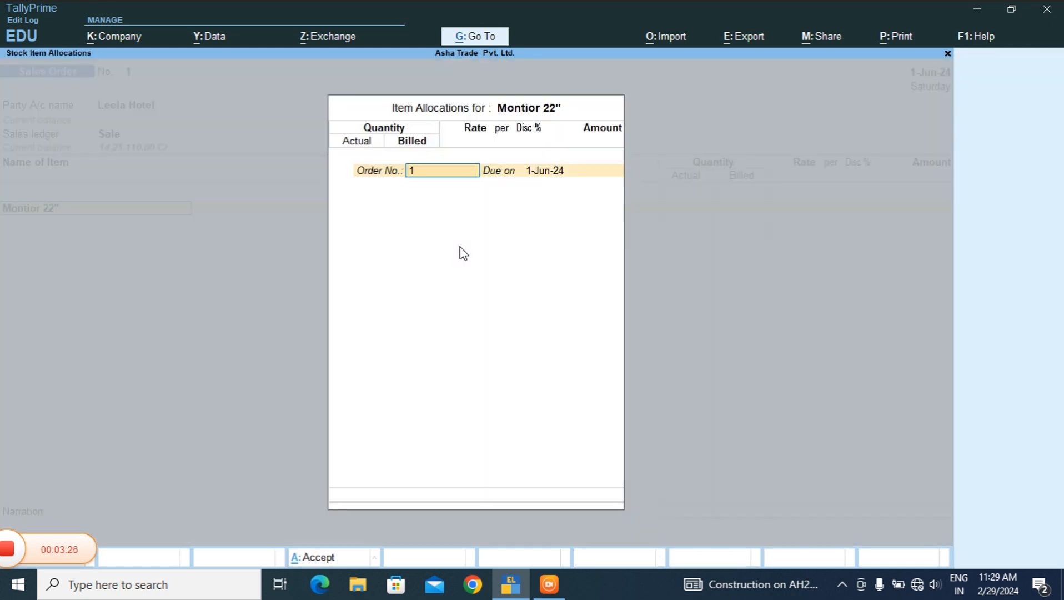
# Keep order number 1 due on 1-Jun-24 for Montior 22" and set the actual and billed quantity to 100 Pcs.
pyautogui.press('Return')
pyautogui.press('Return')
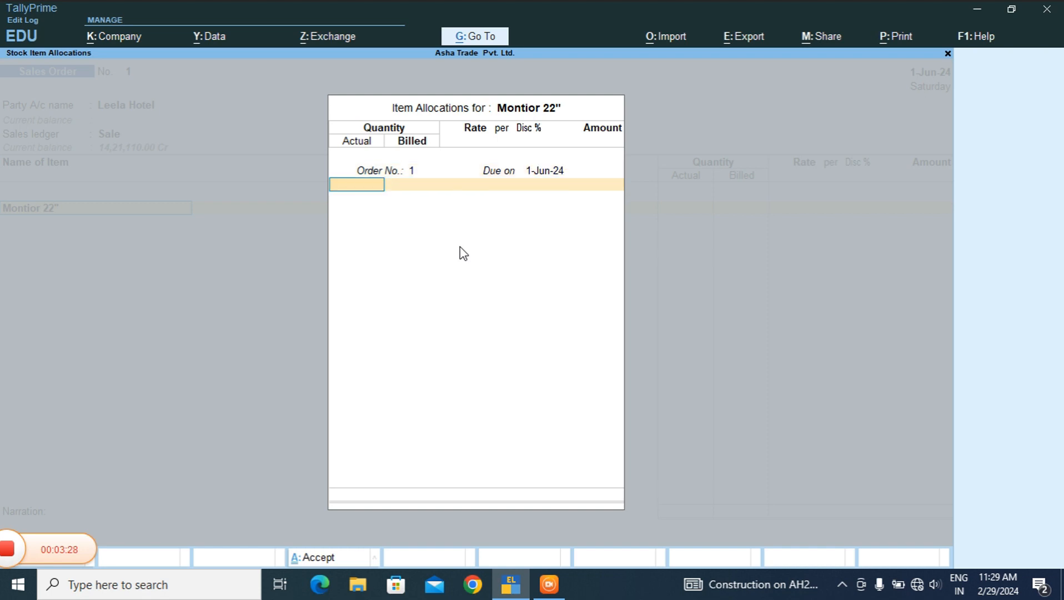
pyautogui.write('100')
pyautogui.press('Return')
pyautogui.press('Return')
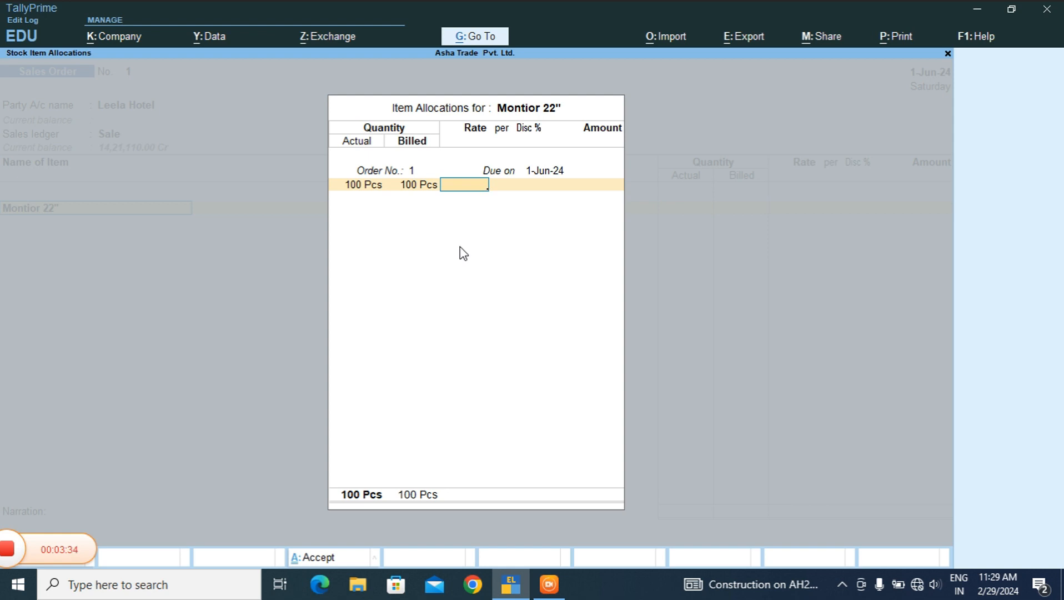
# Set the Montior 22" rate to 28,000 per Pcs and accept the item allocation.
pyautogui.write('2')
pyautogui.write('000')
pyautogui.press('Return')
pyautogui.press('Return')
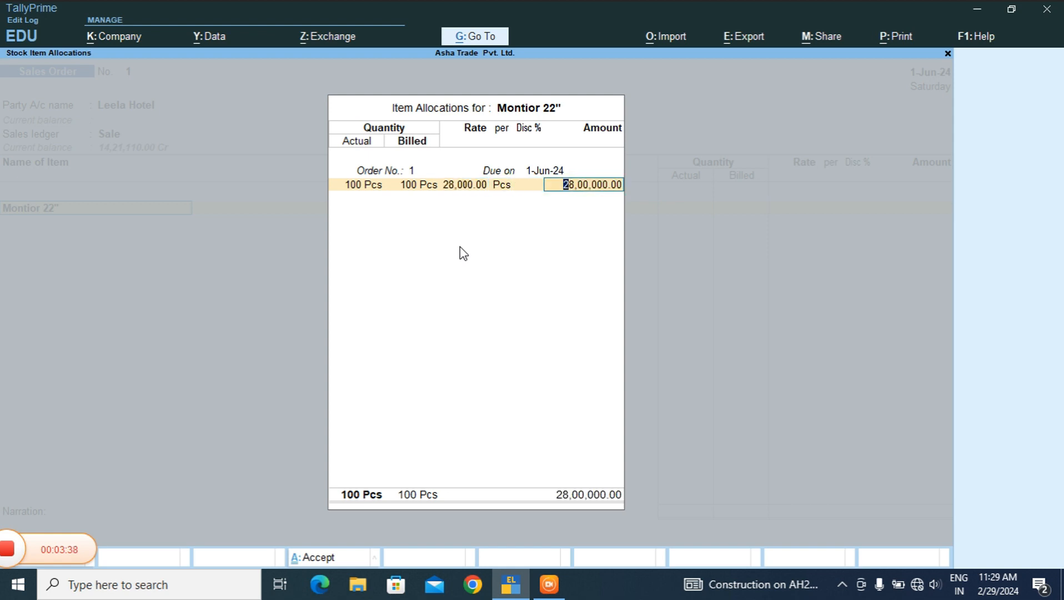
pyautogui.press('Return')
pyautogui.press('Return')
pyautogui.press('Return')
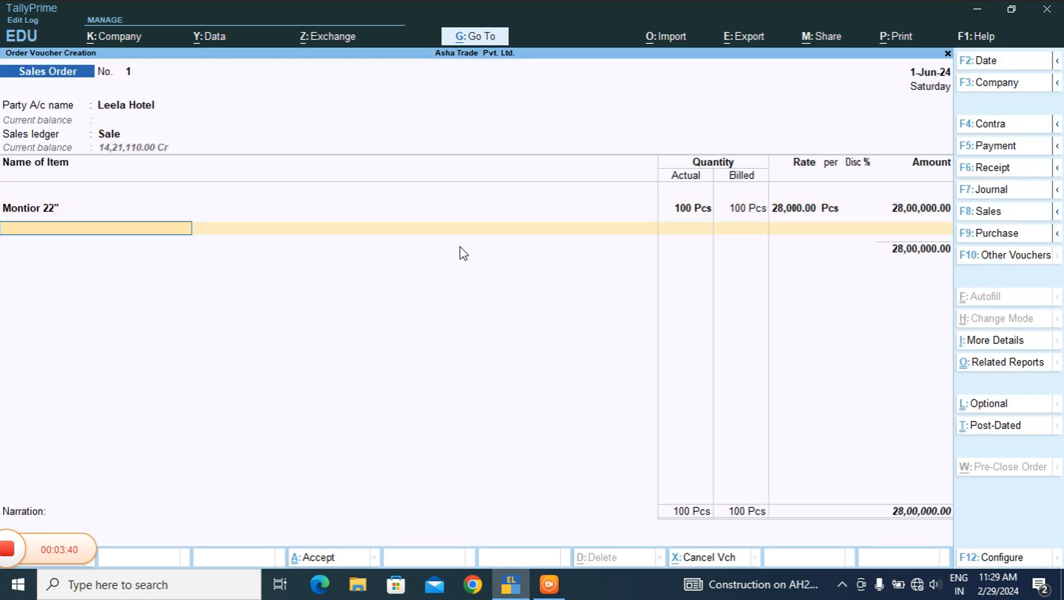
# End the item list and add the Carriage Outwards ledger below the items in the sales order.
pyautogui.press('Return')
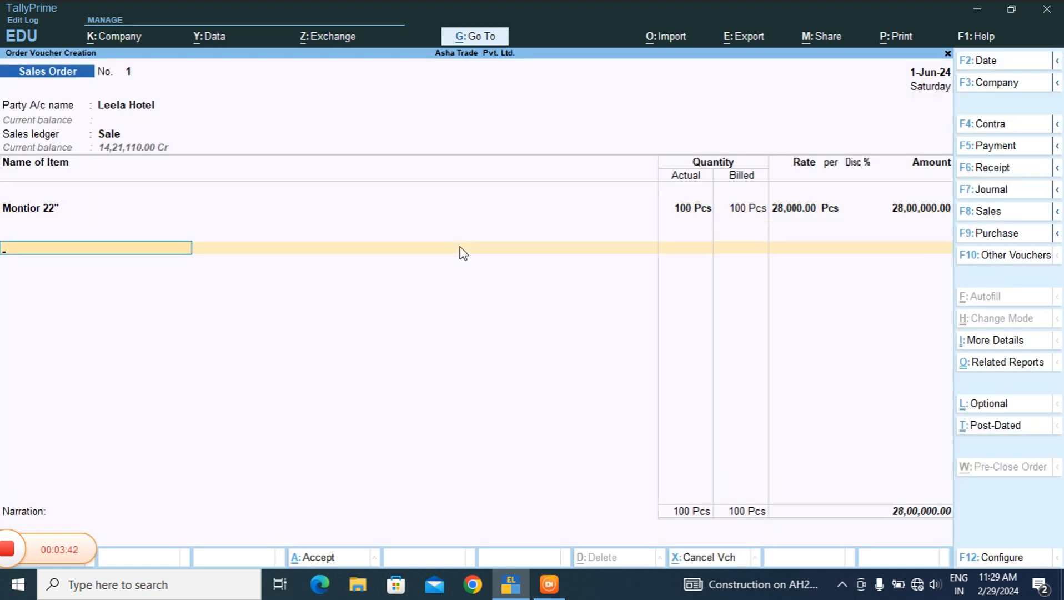
pyautogui.press('Return')
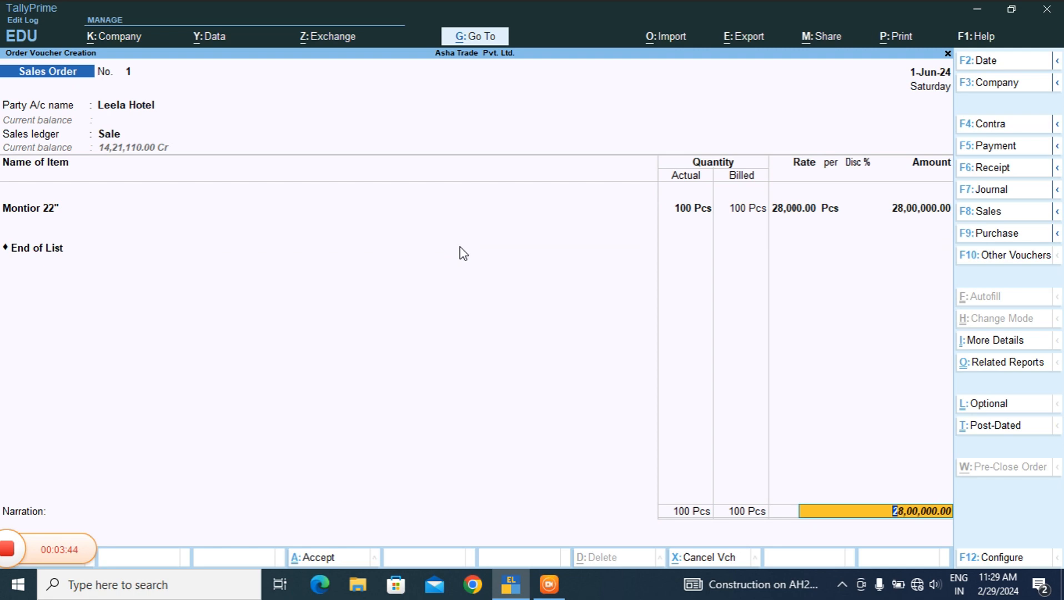
pyautogui.press('Return')
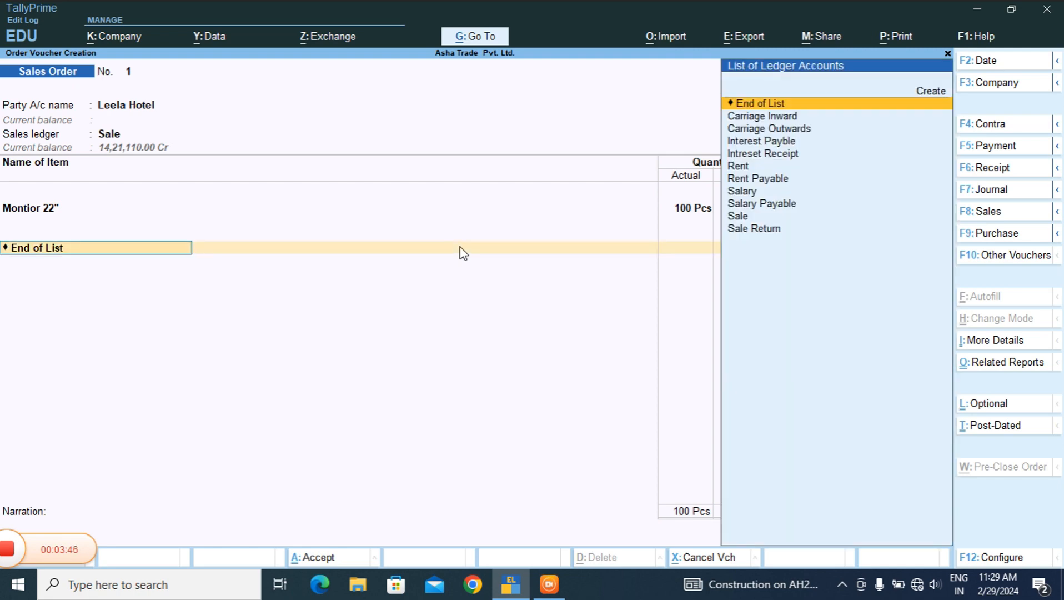
pyautogui.press('Down')
pyautogui.press('Down')
pyautogui.press('Return')
pyautogui.press('Return')
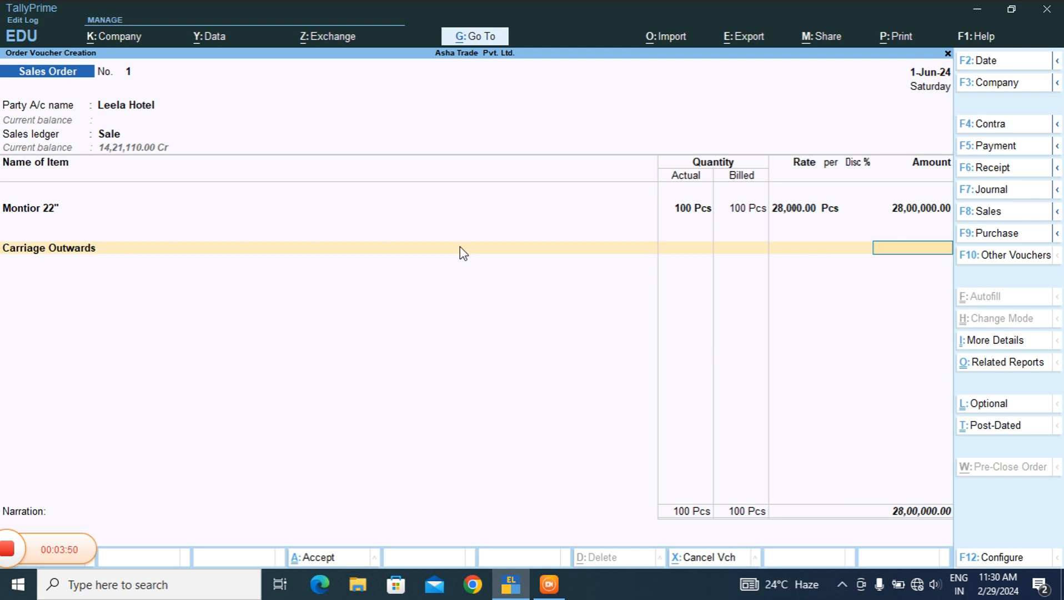
# Set the Carriage Outwards amount to 28,000 and end the ledger list.
pyautogui.write('28')
pyautogui.write('000')
pyautogui.write('0')
pyautogui.write('=')
pyautogui.press('BackSpace')
pyautogui.press('BackSpace')
pyautogui.press('Return')
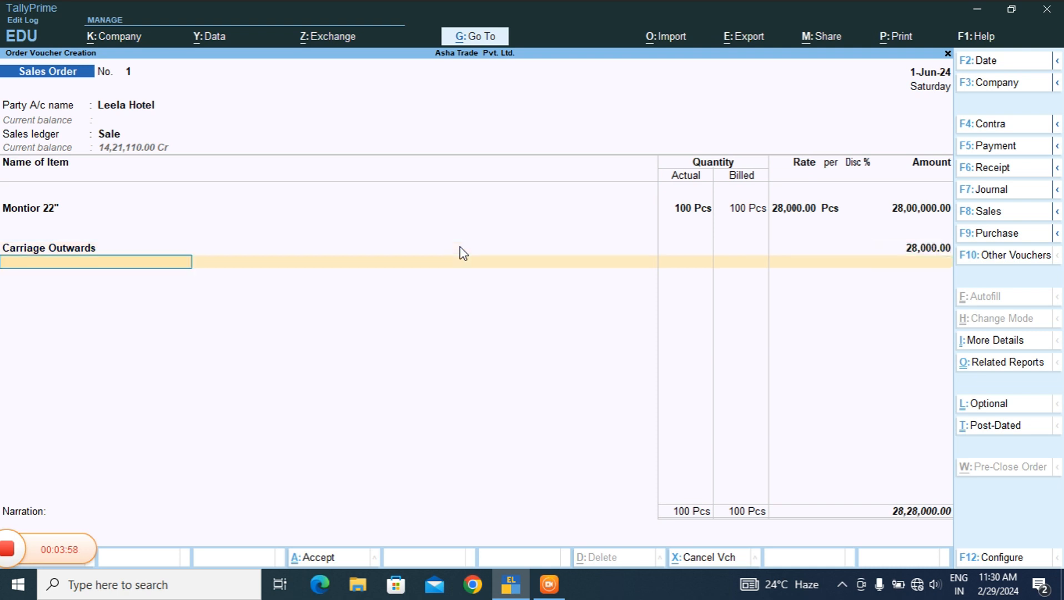
pyautogui.press('Return')
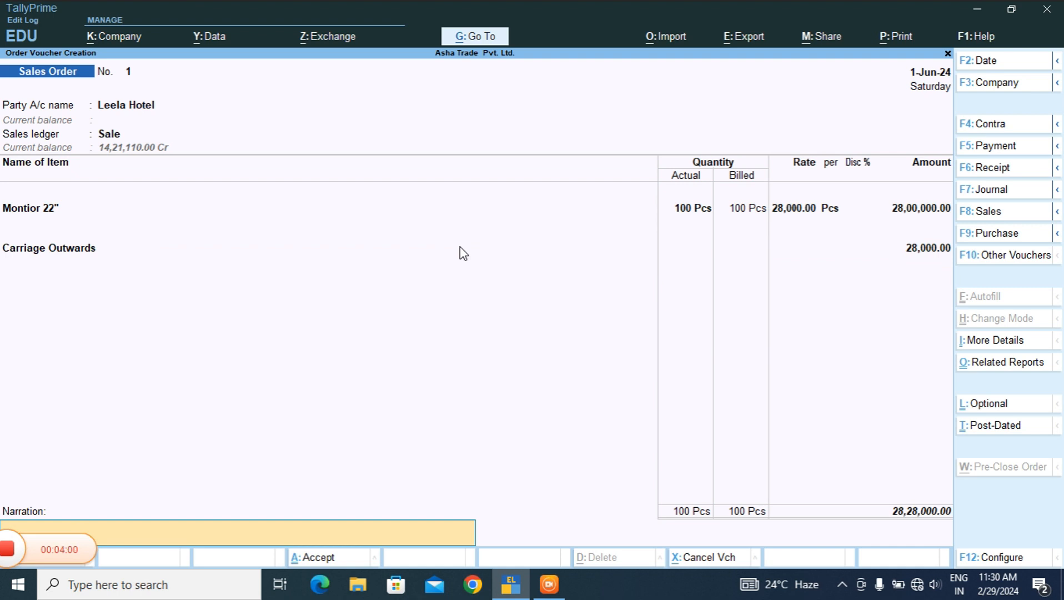
pyautogui.press('BackSpace')
pyautogui.write('Sale')
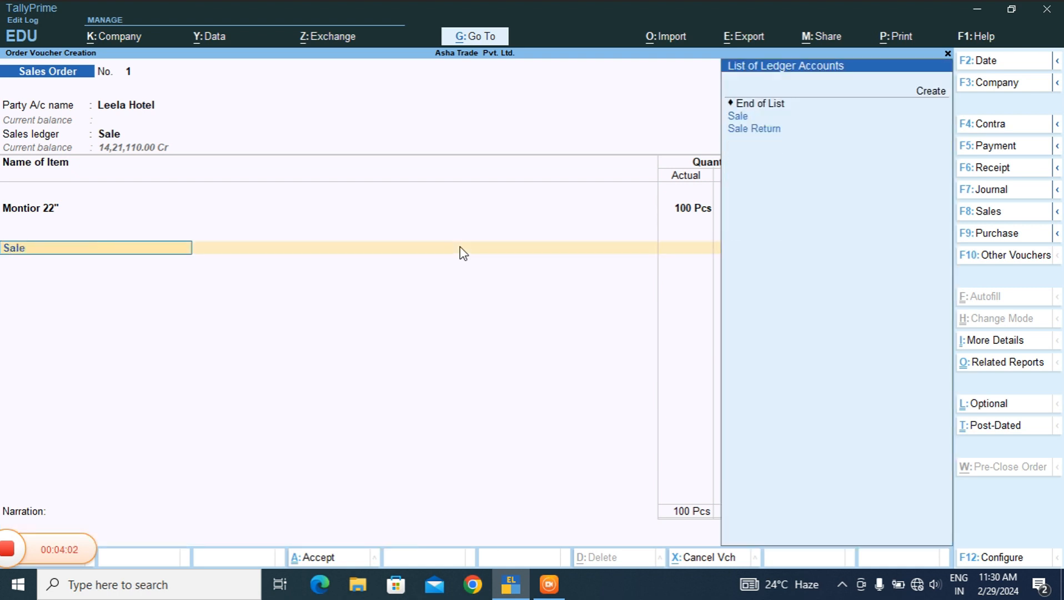
pyautogui.press('BackSpace')
pyautogui.press('BackSpace')
pyautogui.press('BackSpace')
pyautogui.press('BackSpace')
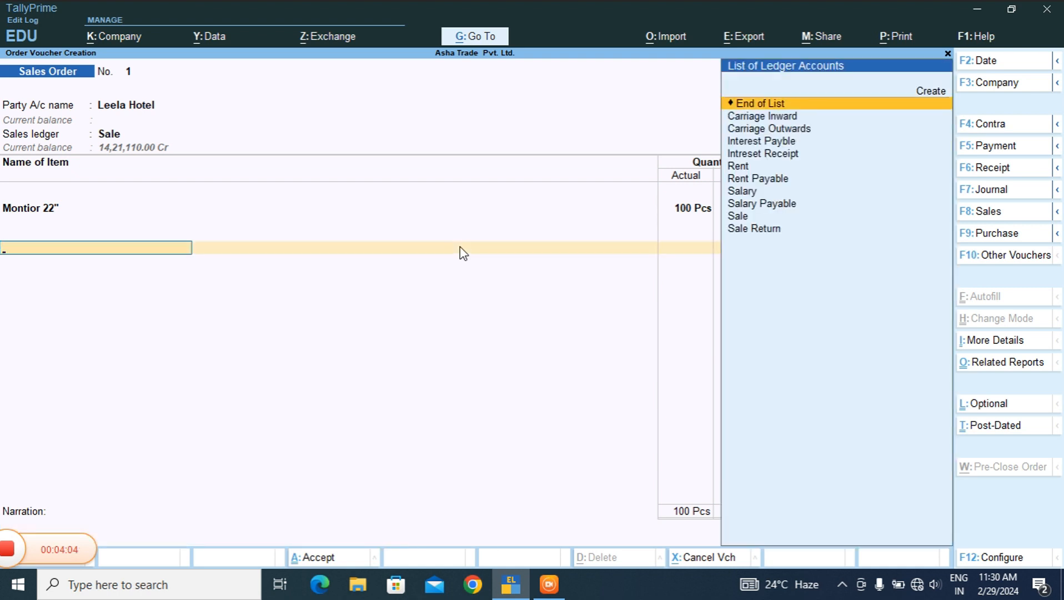
pyautogui.press('Down')
pyautogui.press('Down')
pyautogui.press('Return')
pyautogui.press('Return')
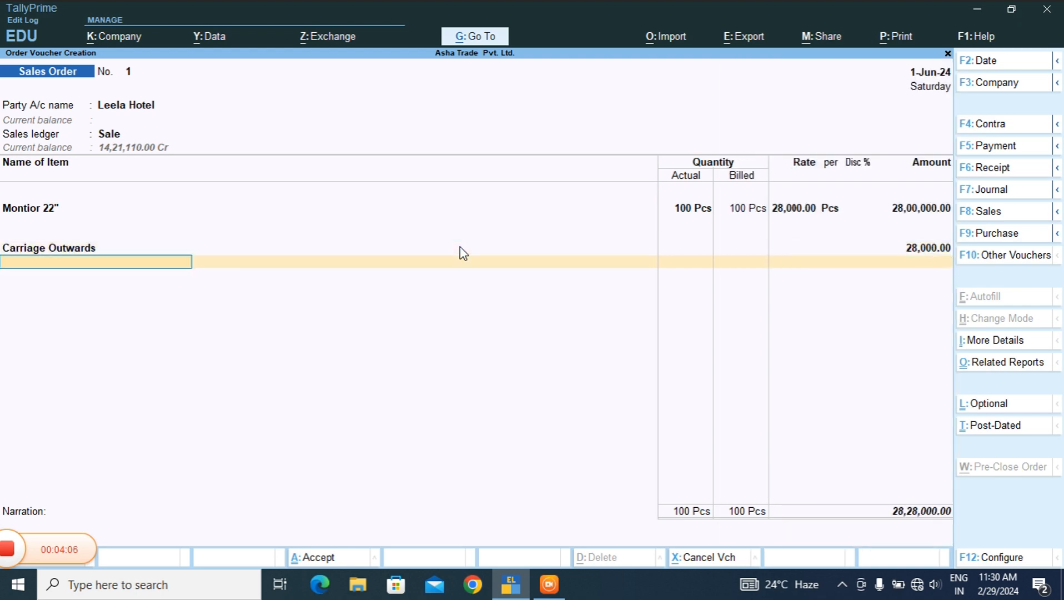
pyautogui.press('Return')
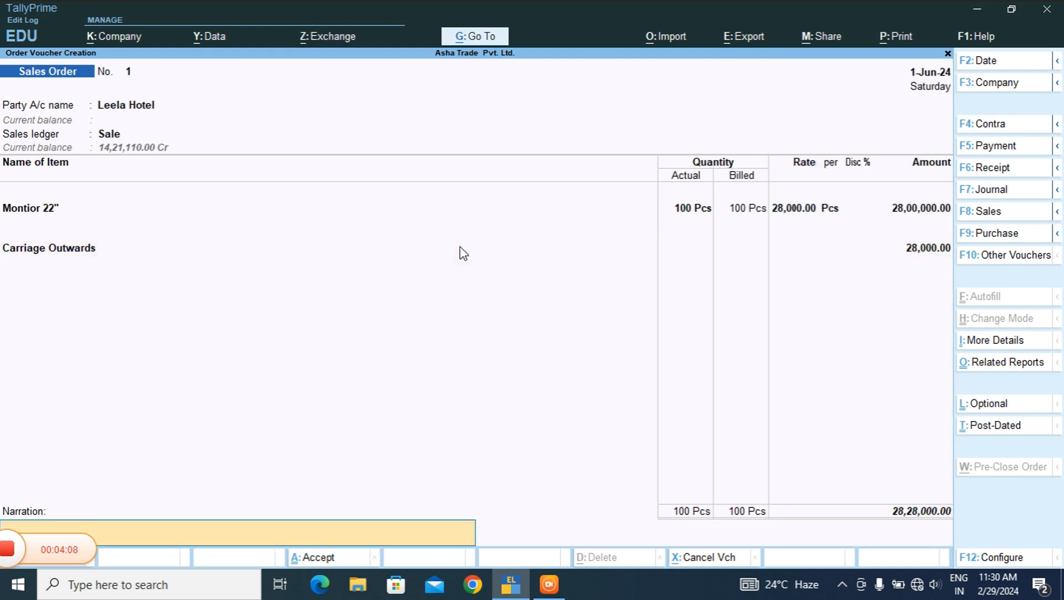
# Enter the narration "being: sale order" and save the sales order.
pyautogui.write('being: sale order')
pyautogui.press('Return')
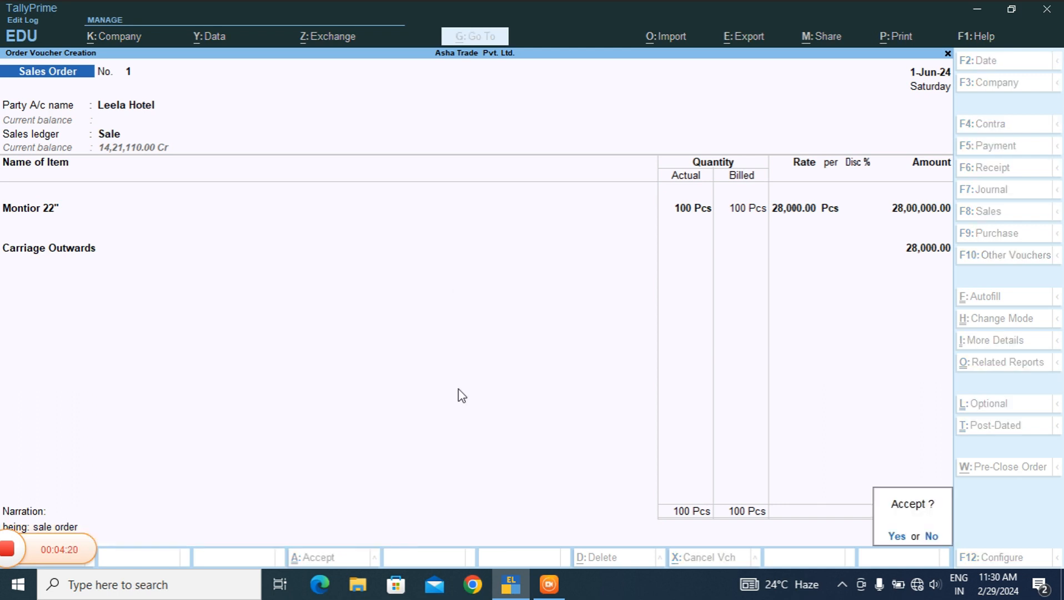
pyautogui.press('Return')
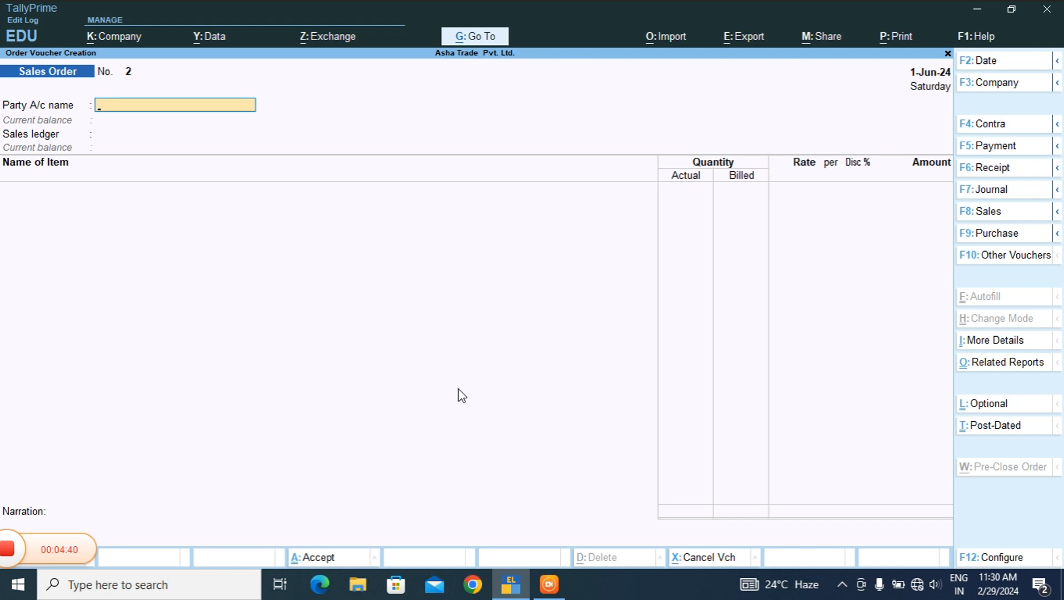
# Show the inactive voucher types, then activate and open the Delivery Note voucher.
pyautogui.click(997, 255)
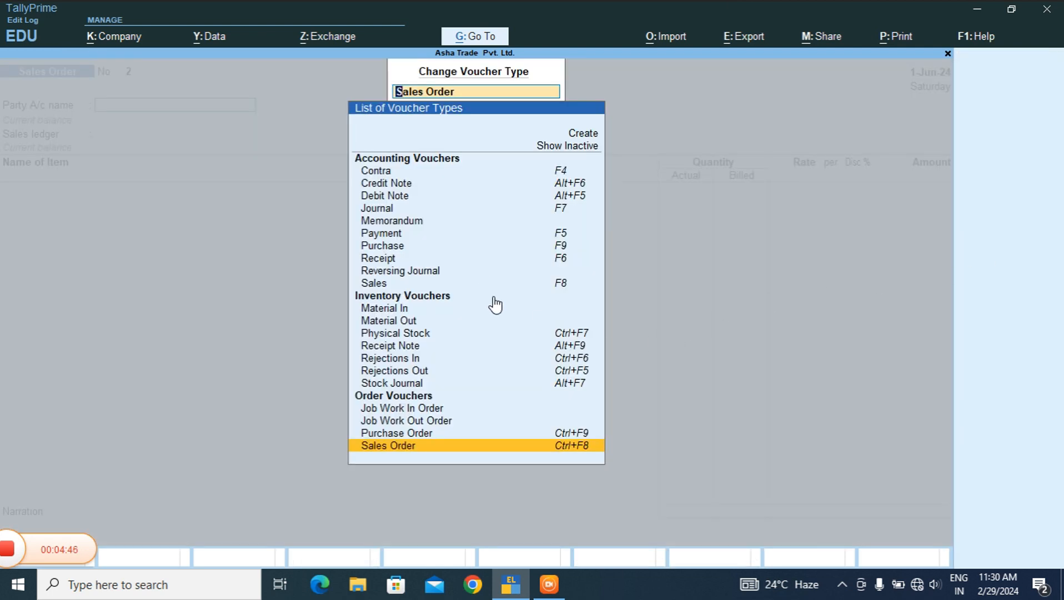
pyautogui.click(553, 147)
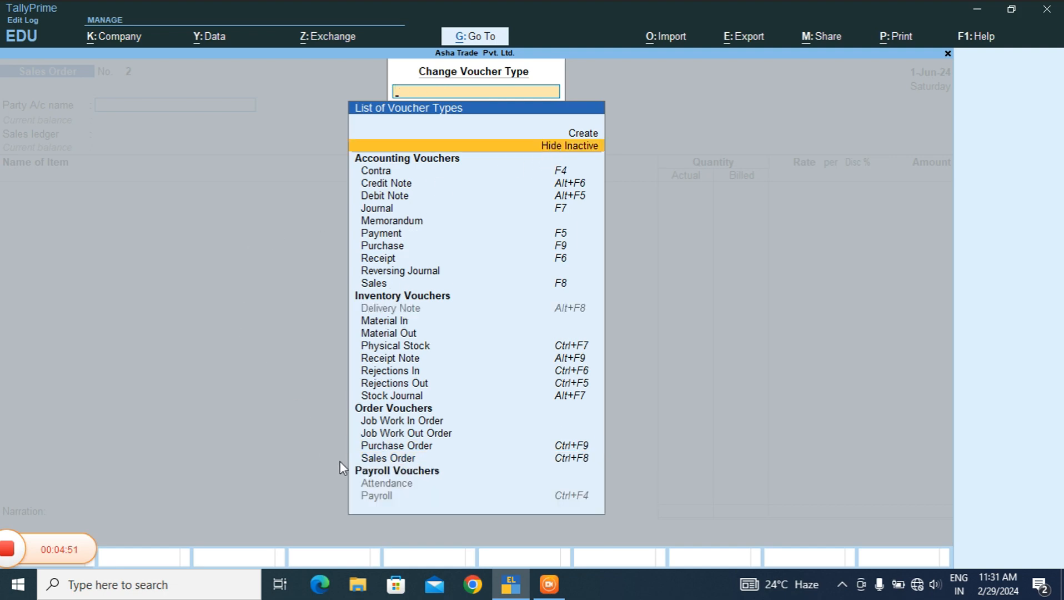
pyautogui.click(569, 318)
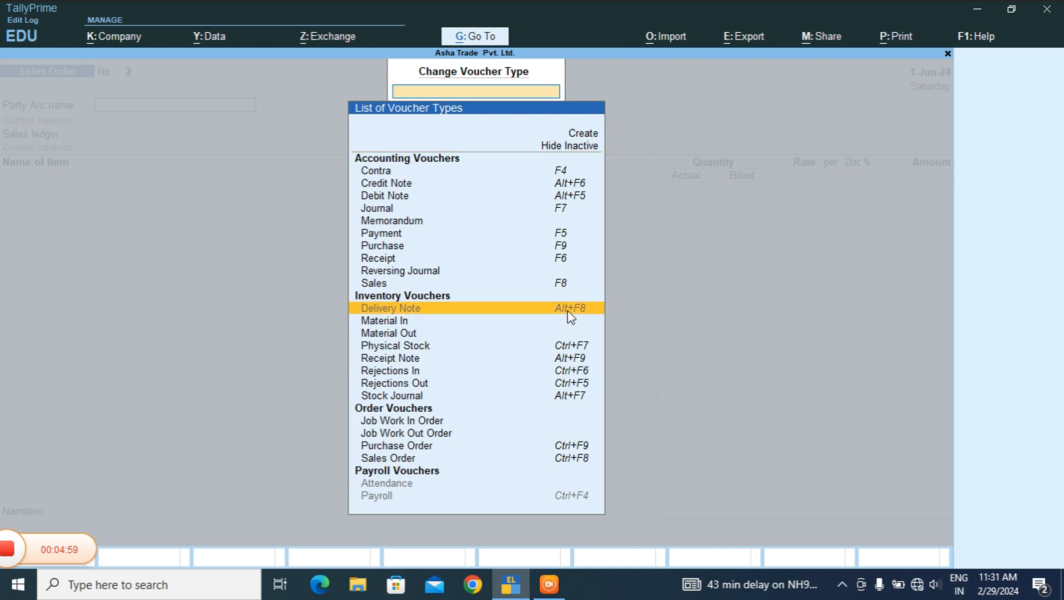
pyautogui.click(561, 309)
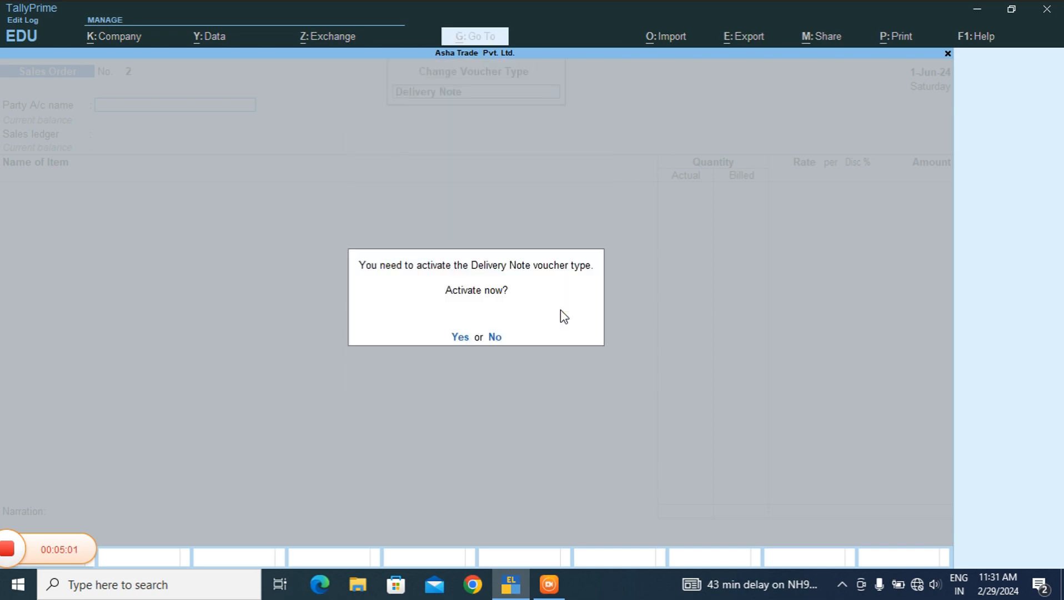
pyautogui.press('y')
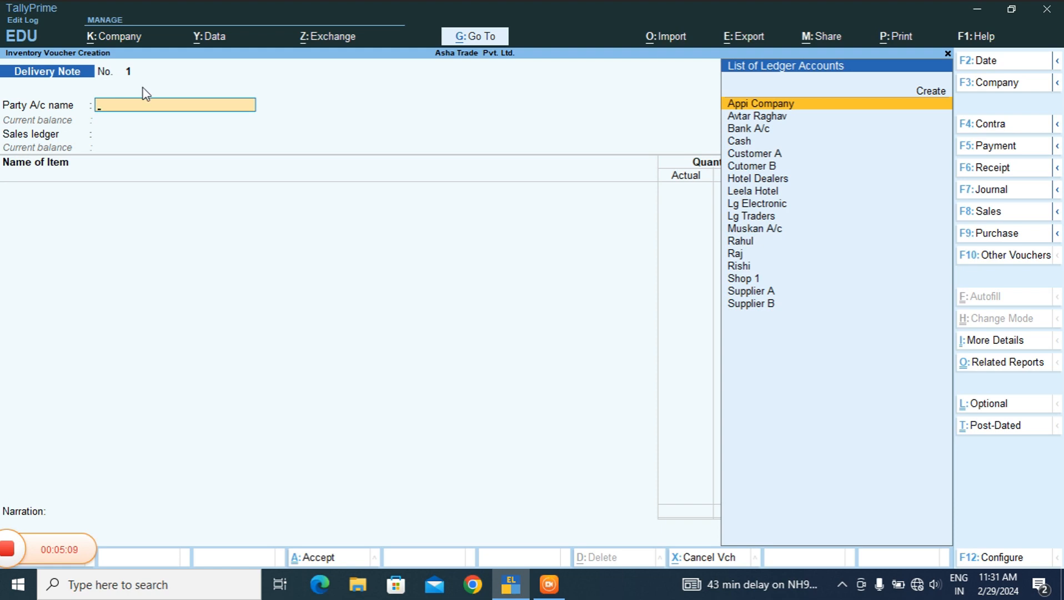
# Choose Leela Hotel as the delivery note's party and link it to order 1 dated 1-Jun-24.
pyautogui.write('le')
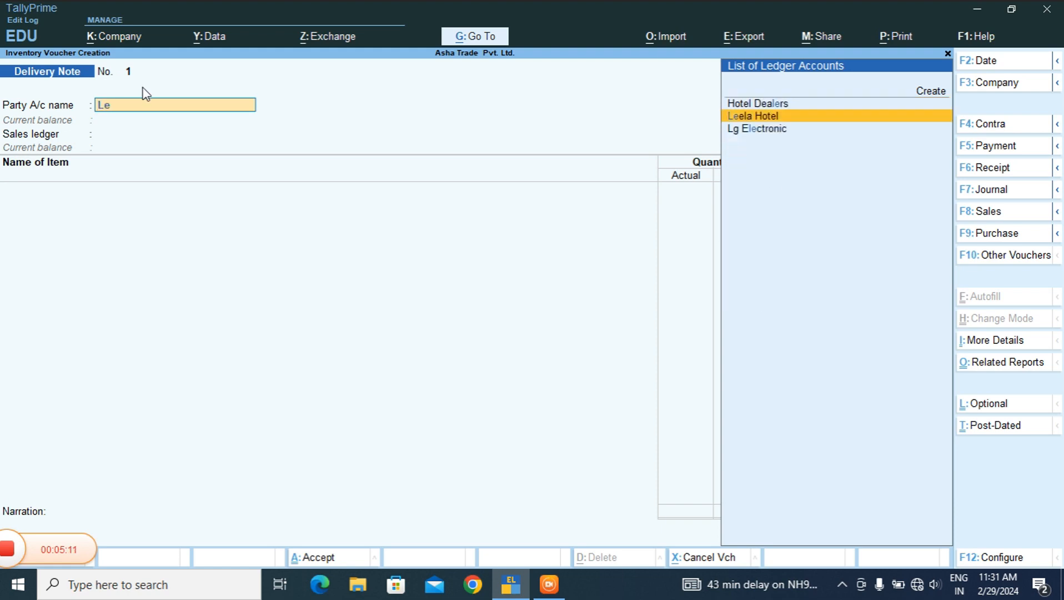
pyautogui.press('Return')
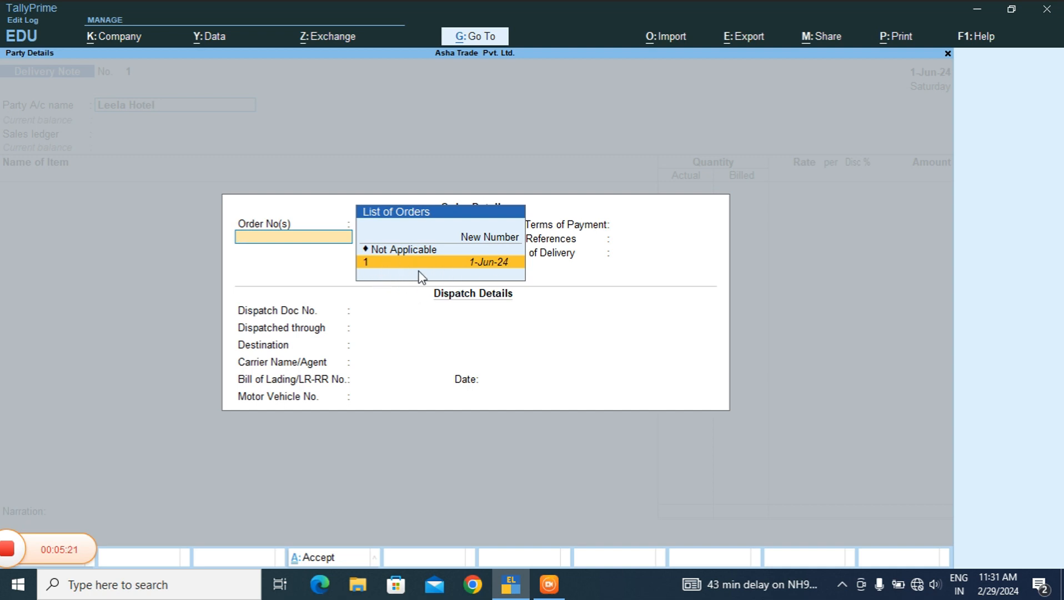
pyautogui.click(444, 262)
pyautogui.press('Return')
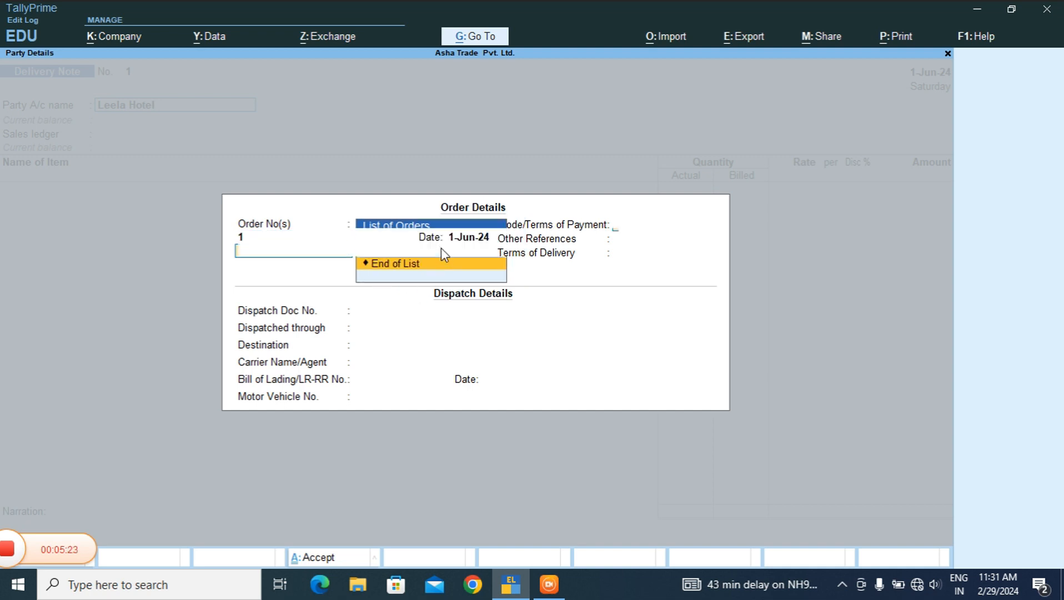
# End the order list and leave the remaining order and dispatch details of the delivery note blank.
pyautogui.press('Return')
pyautogui.press('Return')
pyautogui.press('Return')
pyautogui.press('Return')
pyautogui.press('Return')
pyautogui.press('Return')
pyautogui.press('Return')
pyautogui.press('Return')
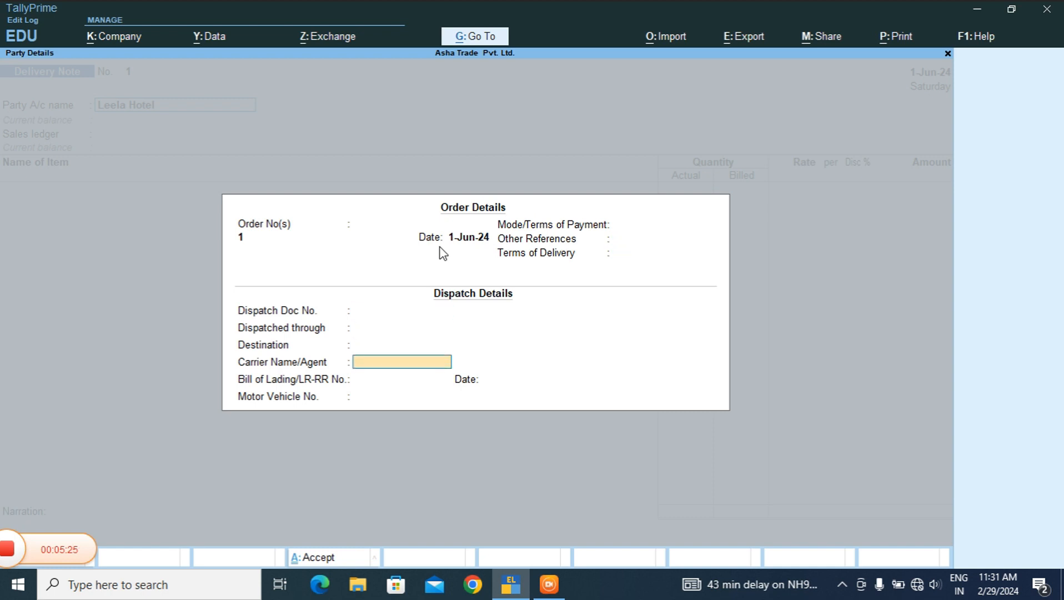
pyautogui.press('Return')
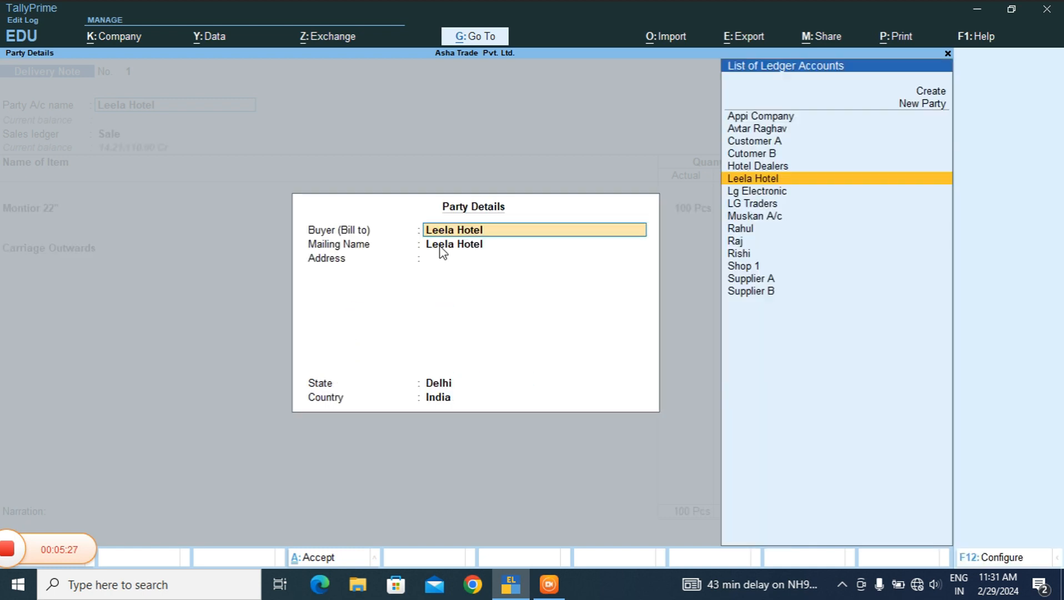
# Accept the default party details for Leela Hotel and keep Sale as the delivery note's sales ledger.
pyautogui.press('Return')
pyautogui.press('Return')
pyautogui.press('Return')
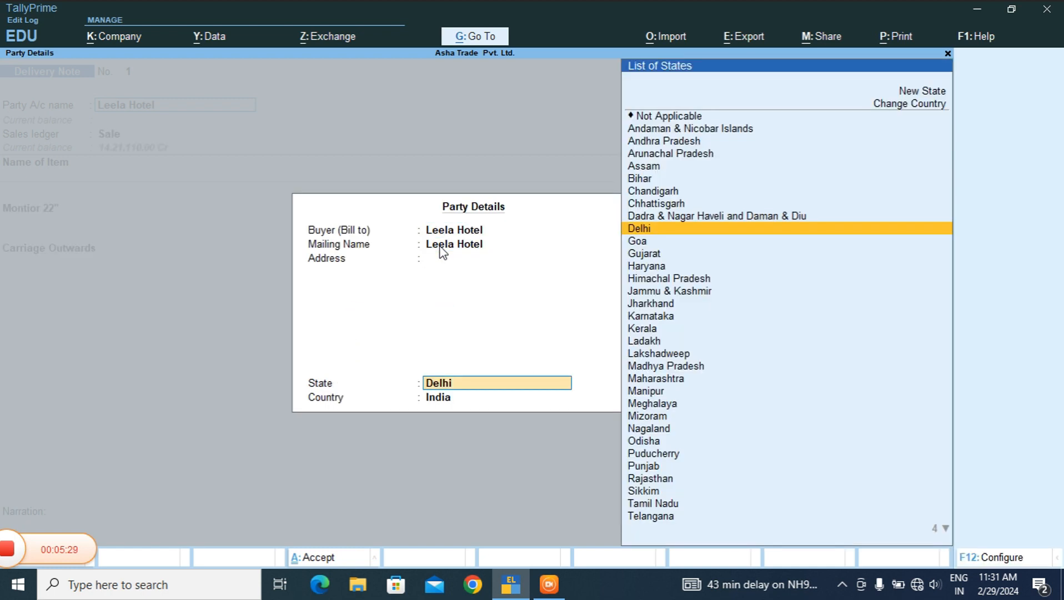
pyautogui.press('Return')
pyautogui.press('Return')
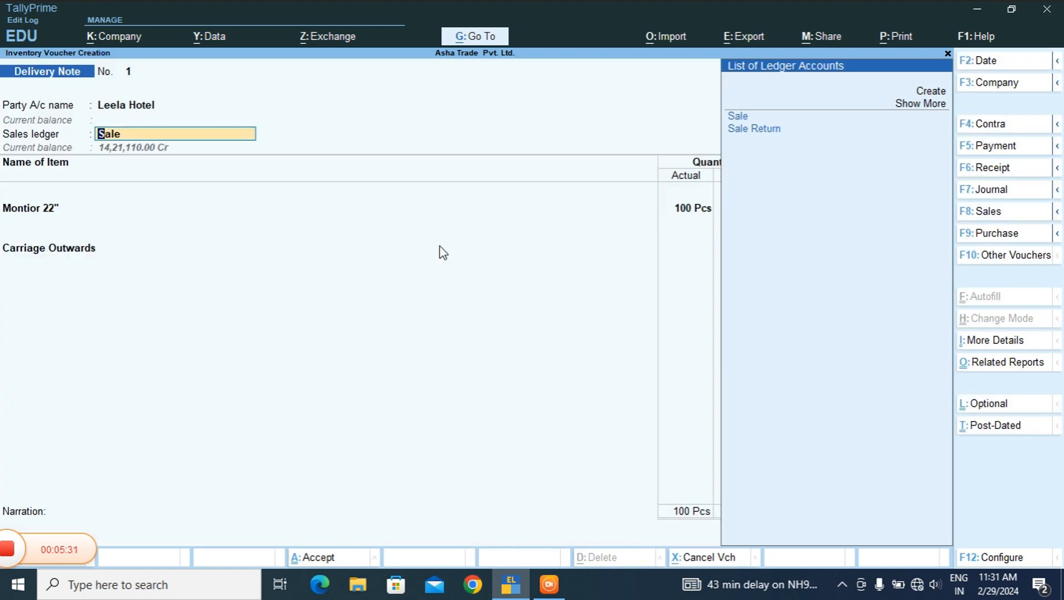
pyautogui.press('Return')
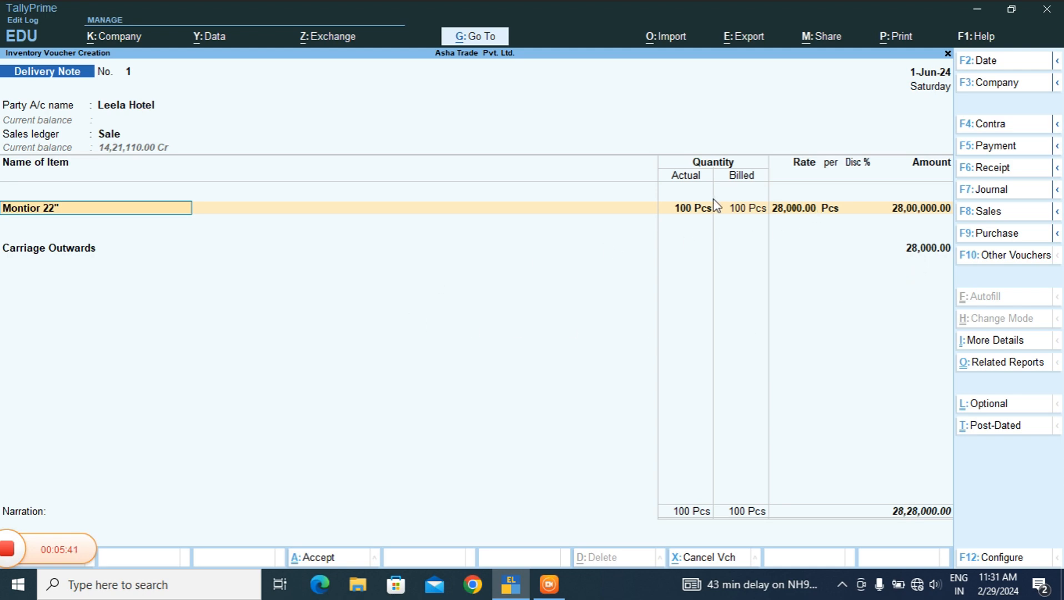
# Accept the Montior 22" allocation with tracking number 1 against order 1, keeping 100 Pcs at 28,000 per Pcs.
pyautogui.press('Return')
pyautogui.press('Return')
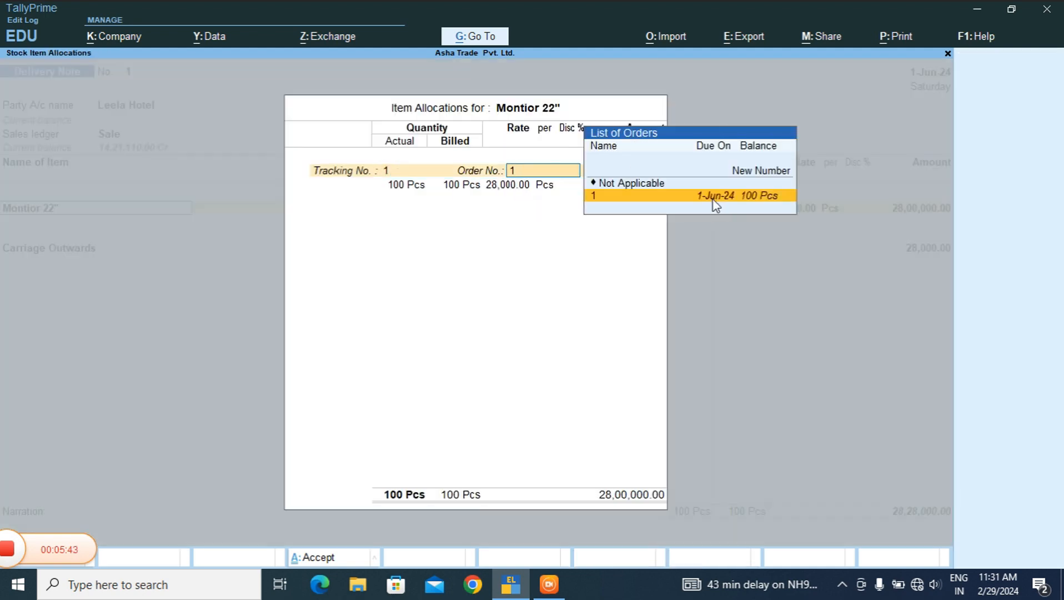
pyautogui.press('Return')
pyautogui.press('Return')
pyautogui.press('Return')
pyautogui.press('Return')
pyautogui.press('Return')
pyautogui.press('Return')
pyautogui.press('Return')
pyautogui.press('Return')
pyautogui.press('Return')
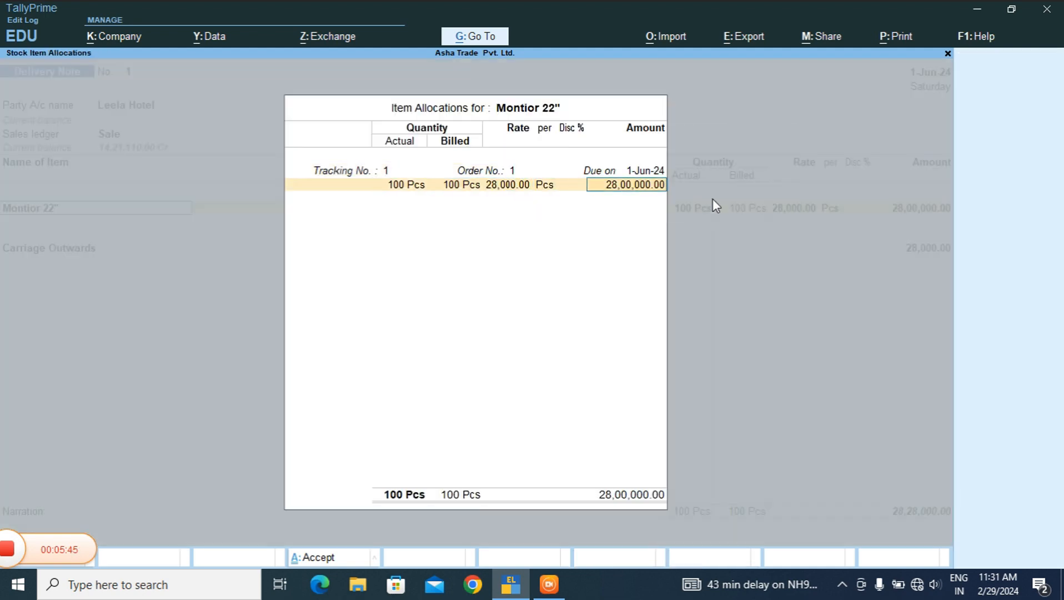
pyautogui.press('Return')
pyautogui.press('Return')
pyautogui.press('Return')
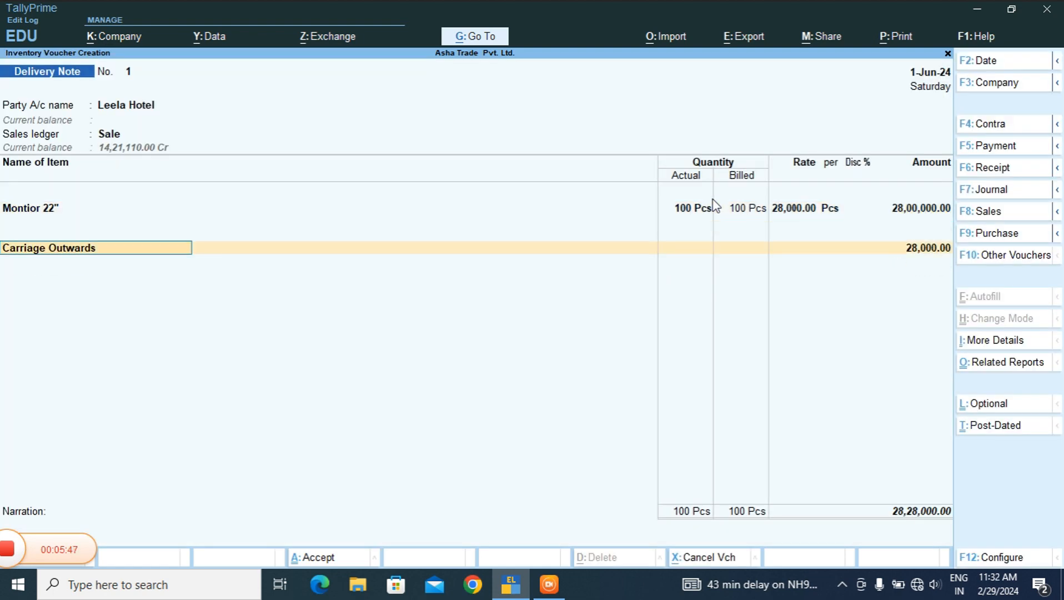
# Keep Carriage Outwards at 28,000 with no further ledger, leave the narration blank and save the delivery note.
pyautogui.press('Return')
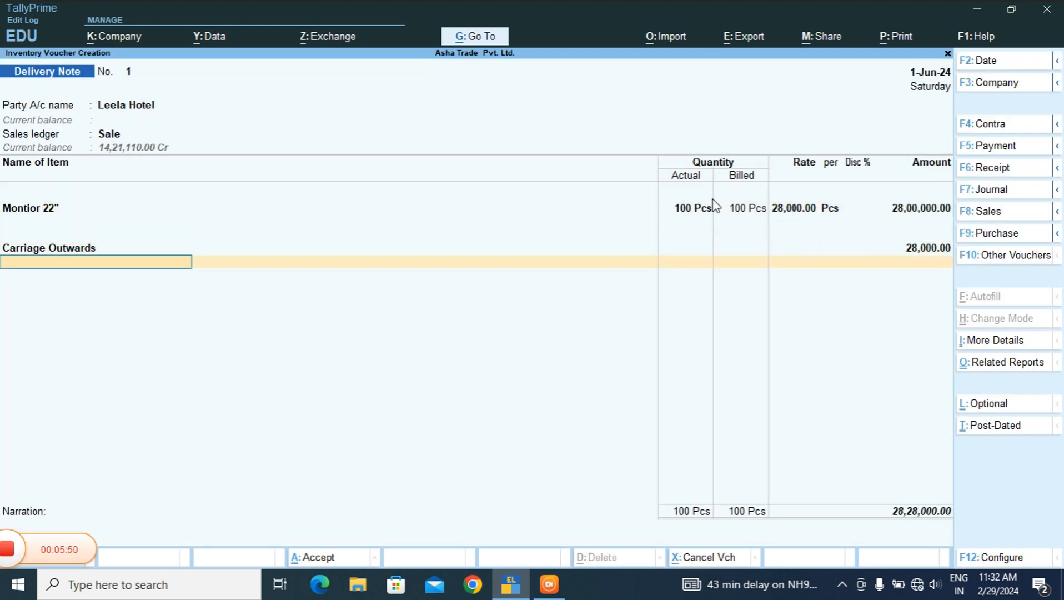
pyautogui.press('Return')
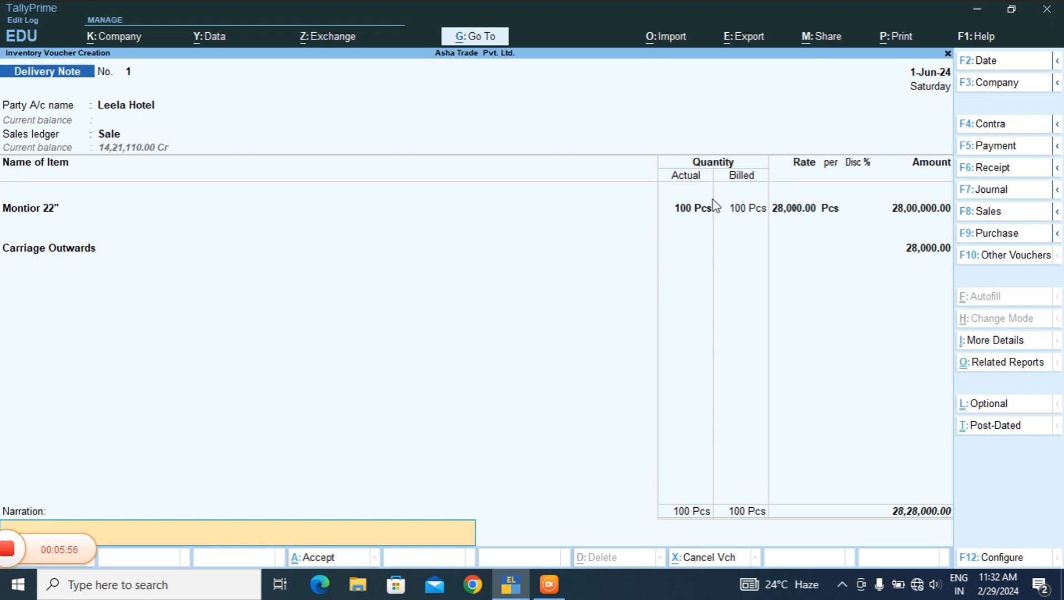
pyautogui.press('Return')
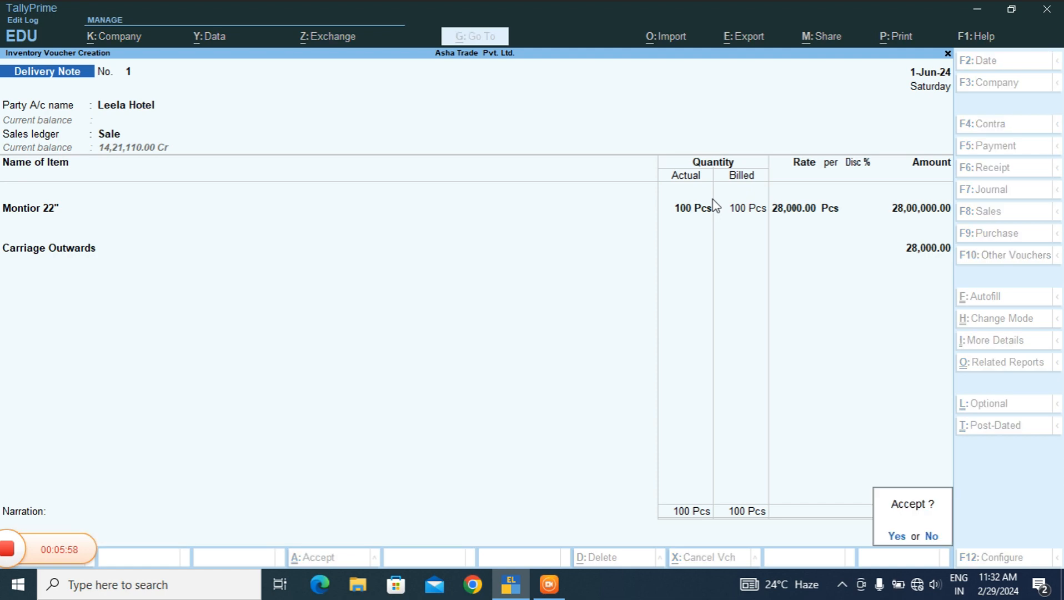
pyautogui.press('Return')
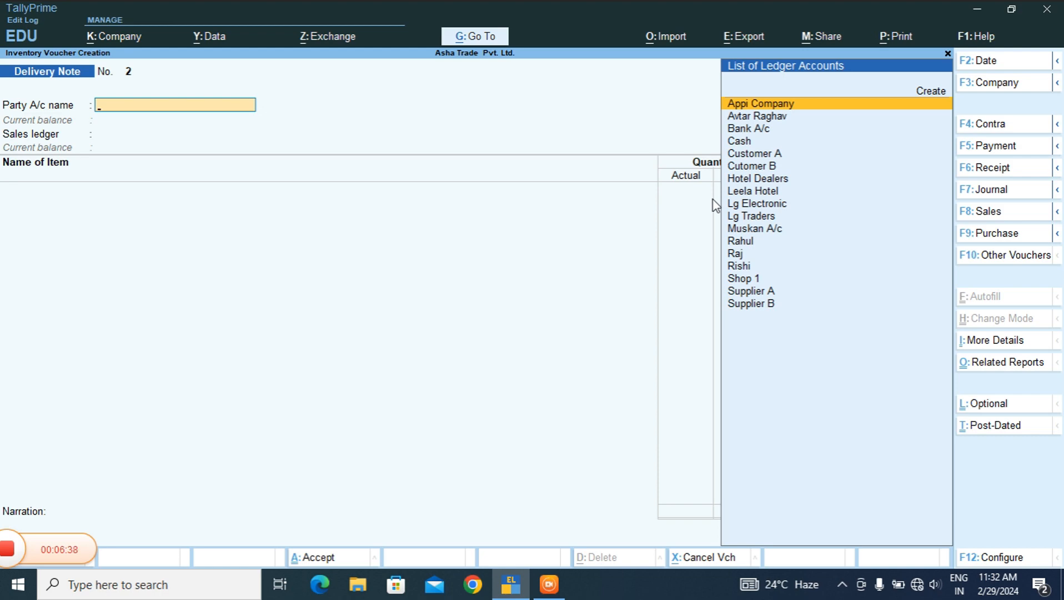
pyautogui.click(1002, 254)
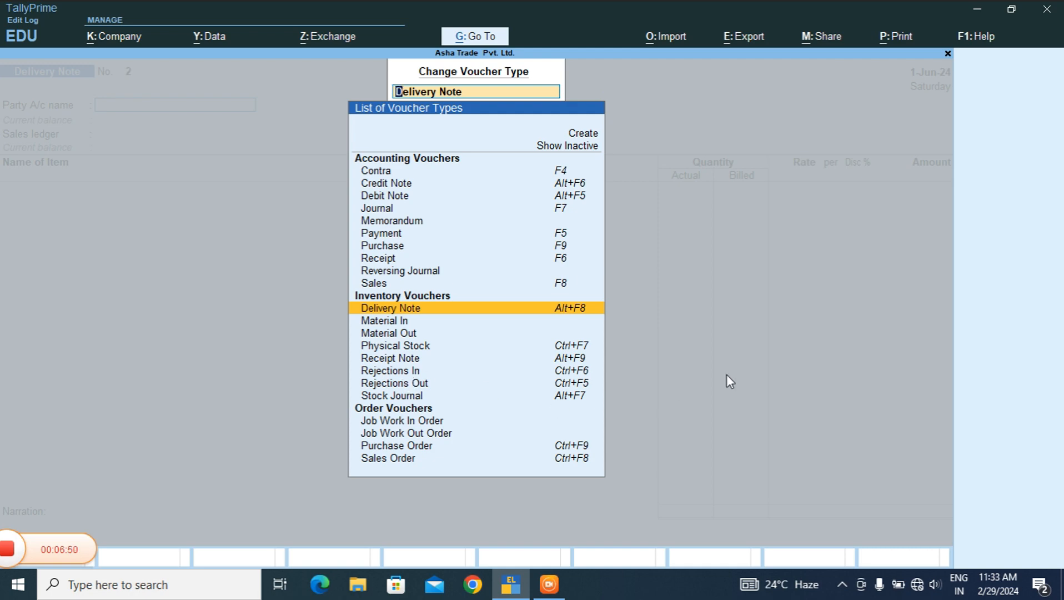
pyautogui.press('Escape')
pyautogui.press('Escape')
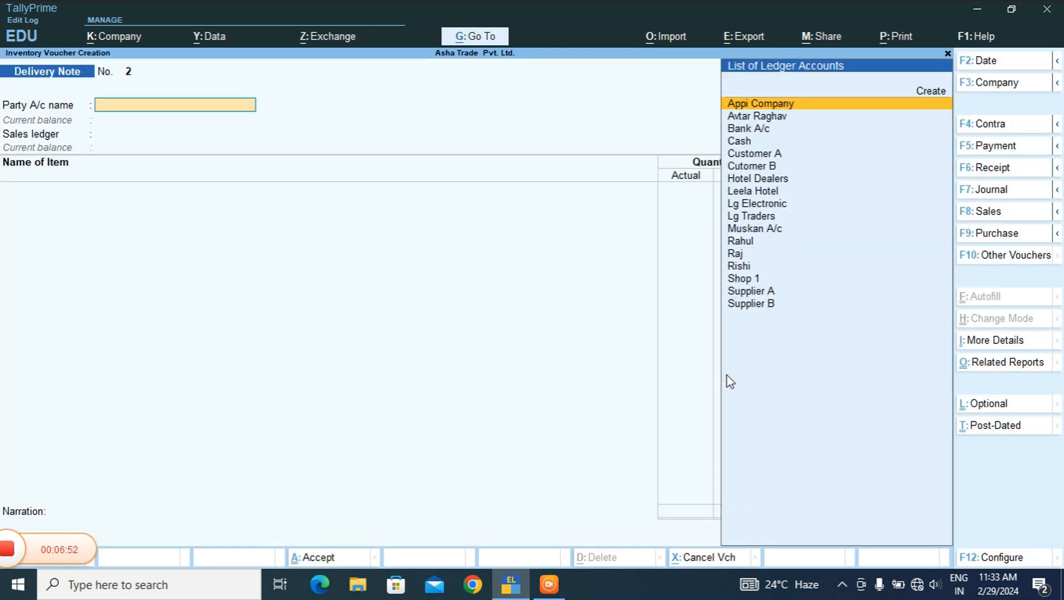
# Start a Rejections In voucher for Leela Hotel, keeping the default customer name and a blank address.
pyautogui.hotkey('ctrl', 'F6')
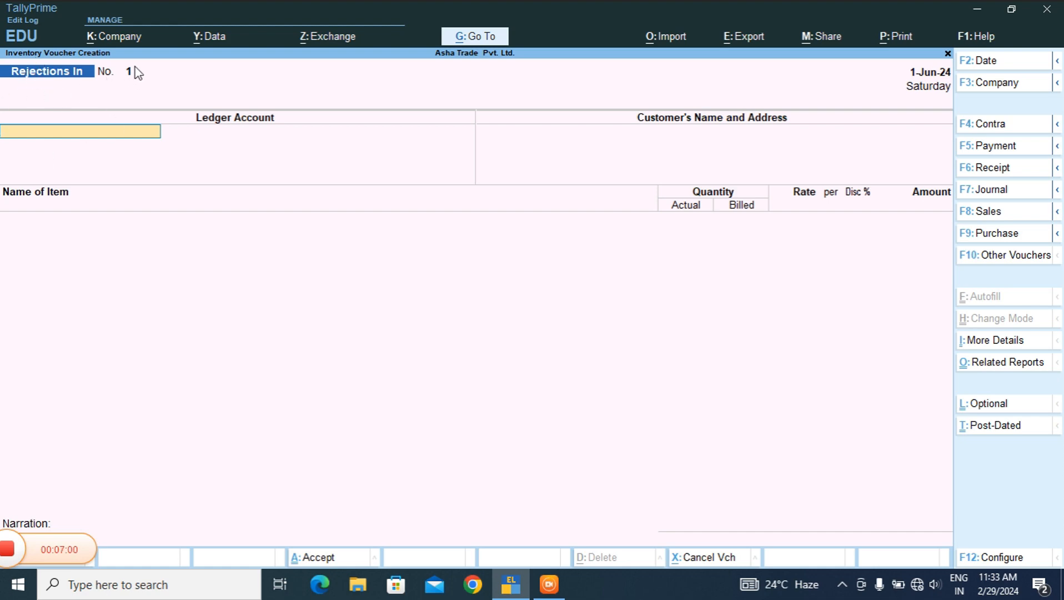
pyautogui.write('Le')
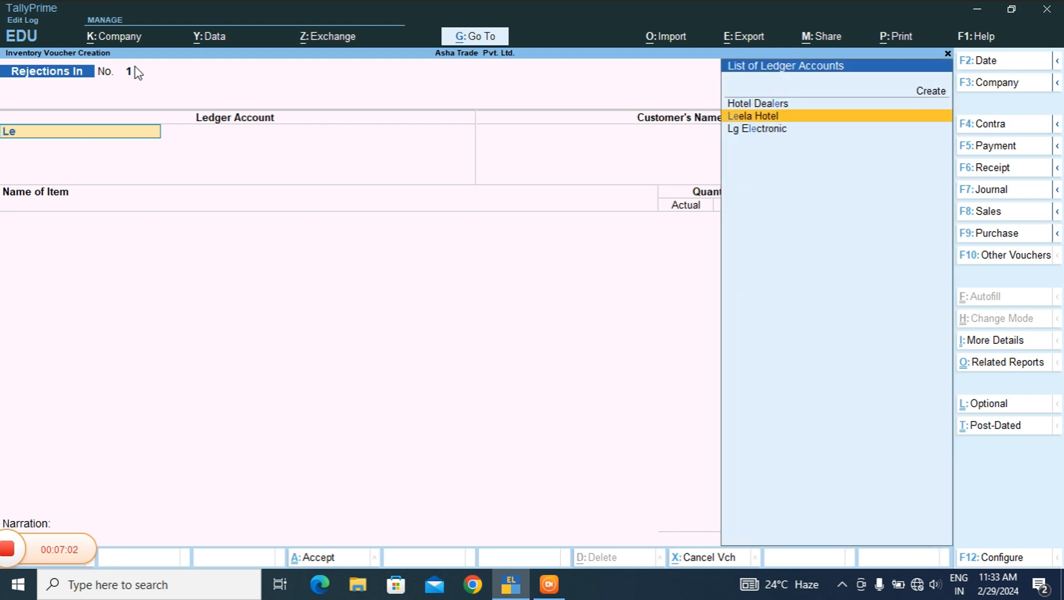
pyautogui.press('Return')
pyautogui.press('Return')
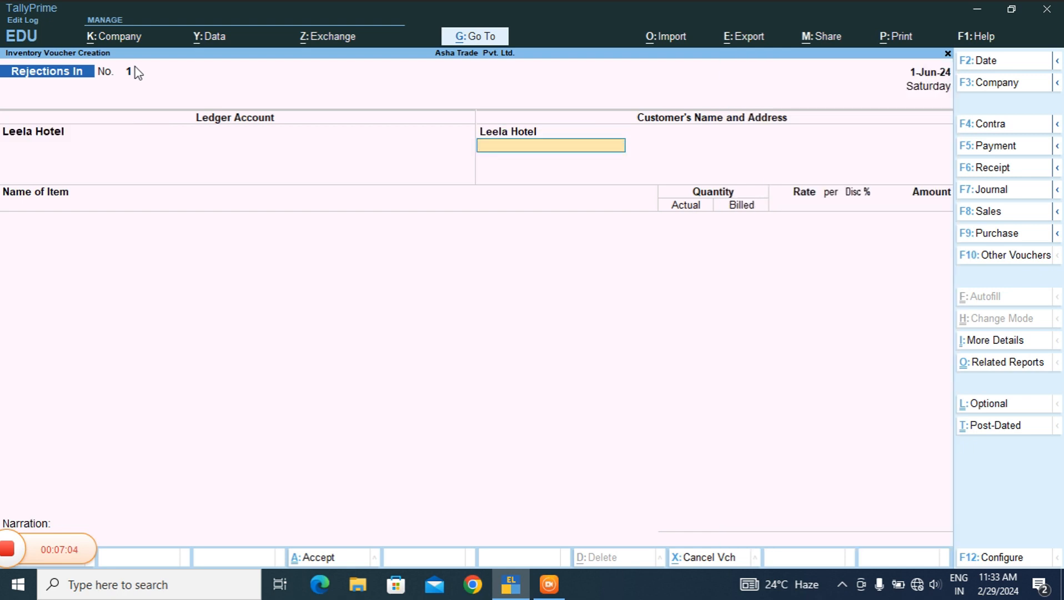
pyautogui.press('Return')
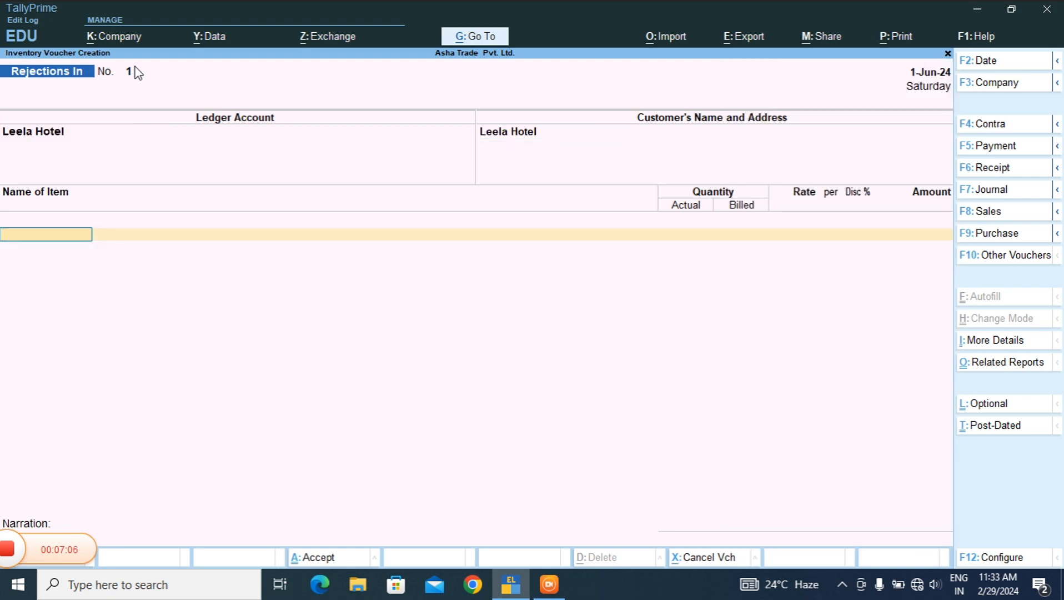
# Add Montior 22" to the Rejections In voucher against tracking number 1 and order 1, due 1-Jun-24.
pyautogui.write('Mon')
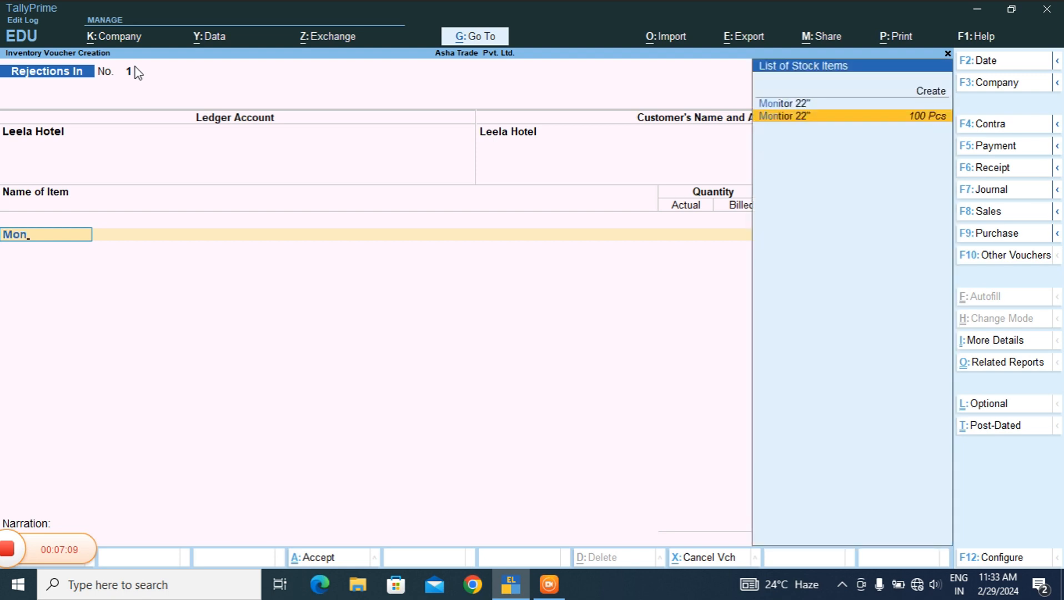
pyautogui.press('Return')
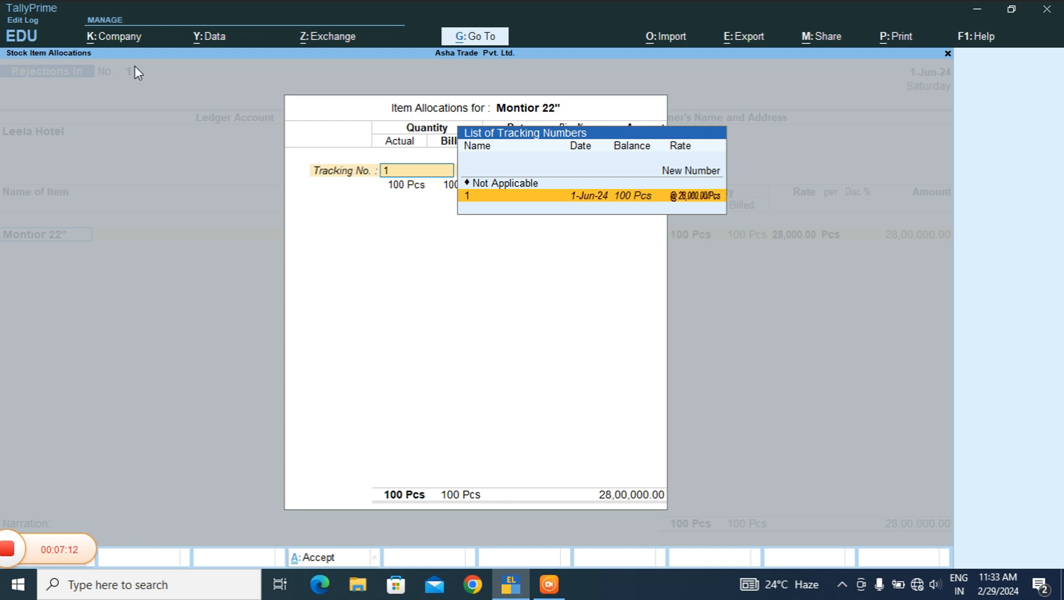
pyautogui.press('Return')
pyautogui.press('Return')
pyautogui.press('Return')
pyautogui.press('Return')
pyautogui.press('Return')
pyautogui.press('Return')
pyautogui.press('Return')
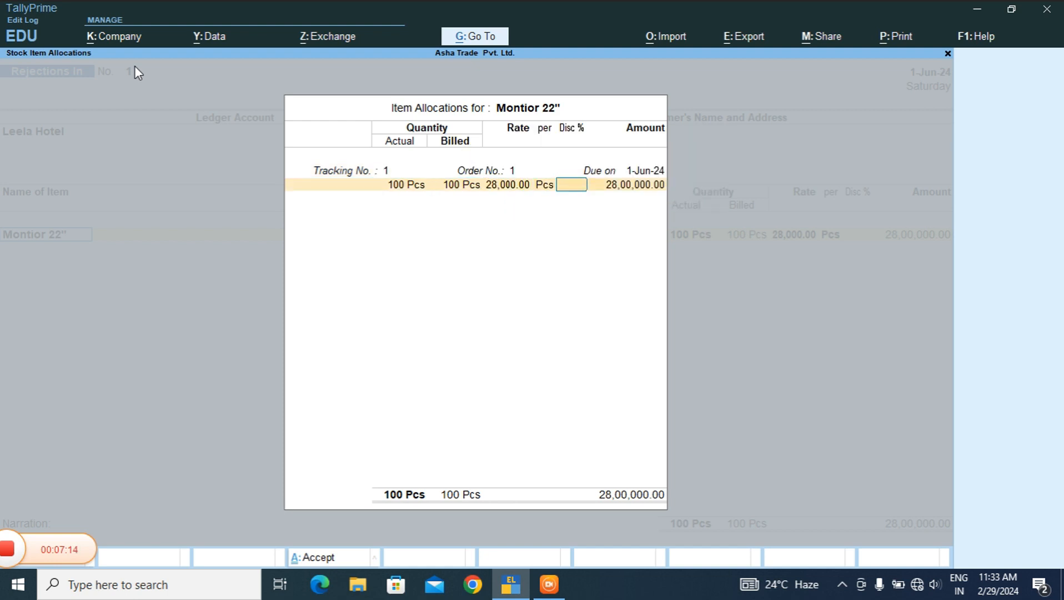
# Set the rejected Montior 22" actual and billed quantities to 15 Pcs, keep the 28,000 rate and finish the allocation.
pyautogui.press('BackSpace')
pyautogui.press('BackSpace')
pyautogui.press('BackSpace')
pyautogui.press('BackSpace')
pyautogui.press('BackSpace')
pyautogui.press('BackSpace')
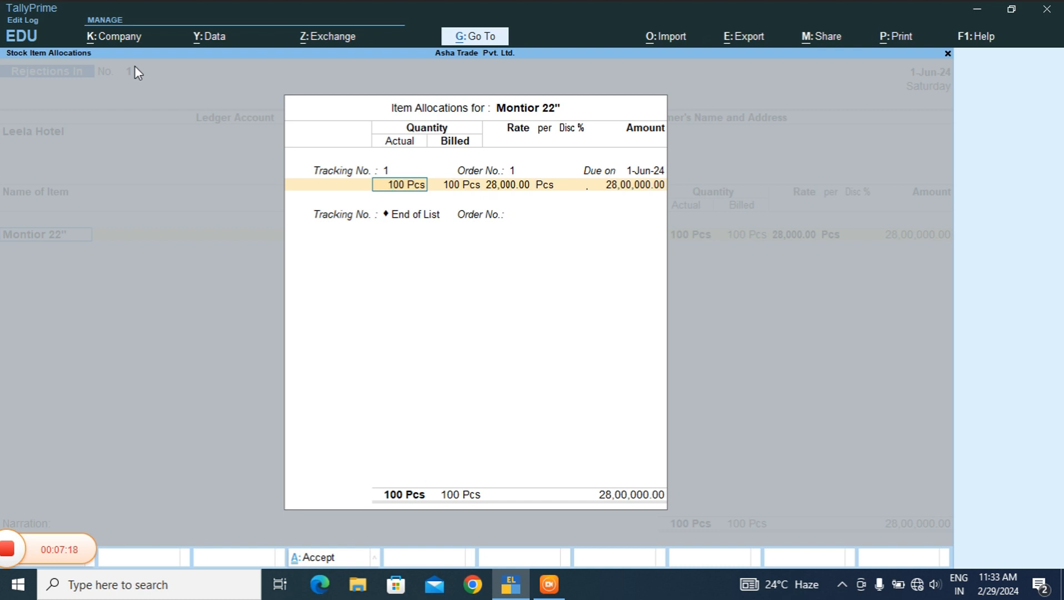
pyautogui.write('15')
pyautogui.press('Return')
pyautogui.write('15')
pyautogui.press('Return')
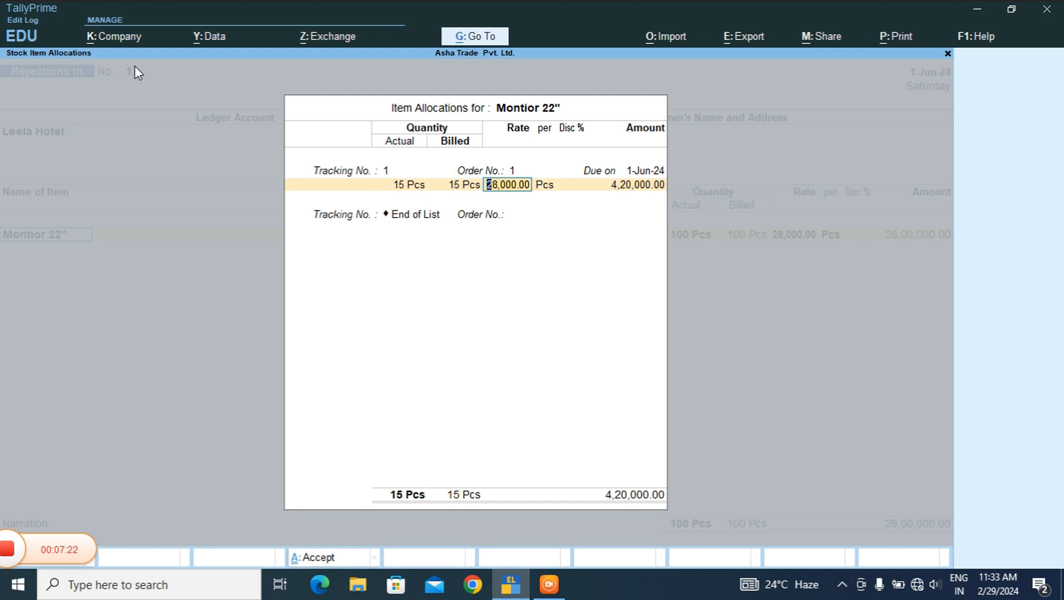
pyautogui.press('Return')
pyautogui.press('Return')
pyautogui.press('Return')
pyautogui.press('Return')
pyautogui.press('Return')
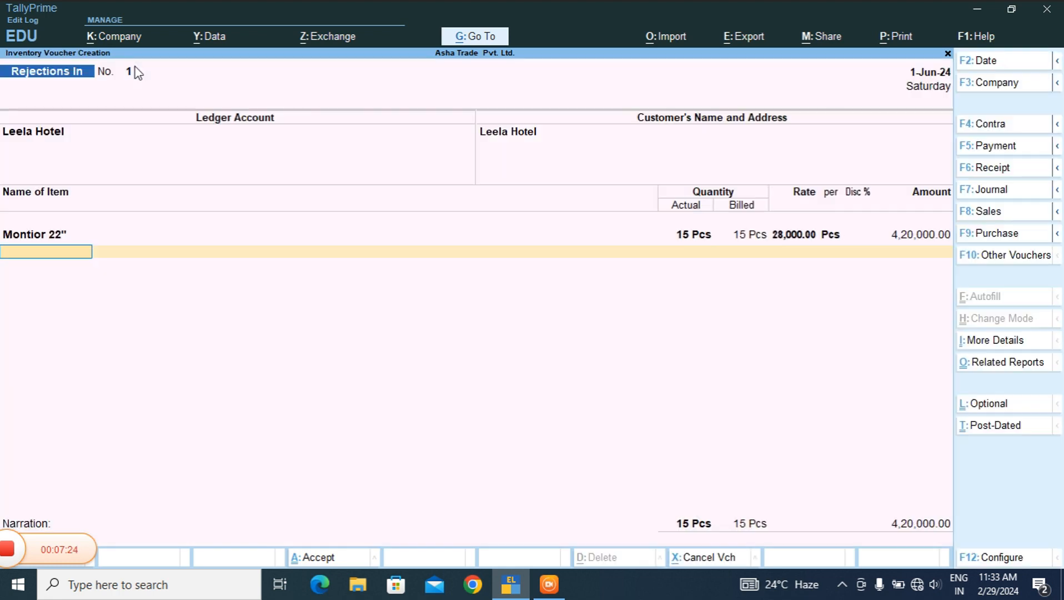
# End the item list, leave the narration blank and save the Rejections In voucher.
pyautogui.press('Return')
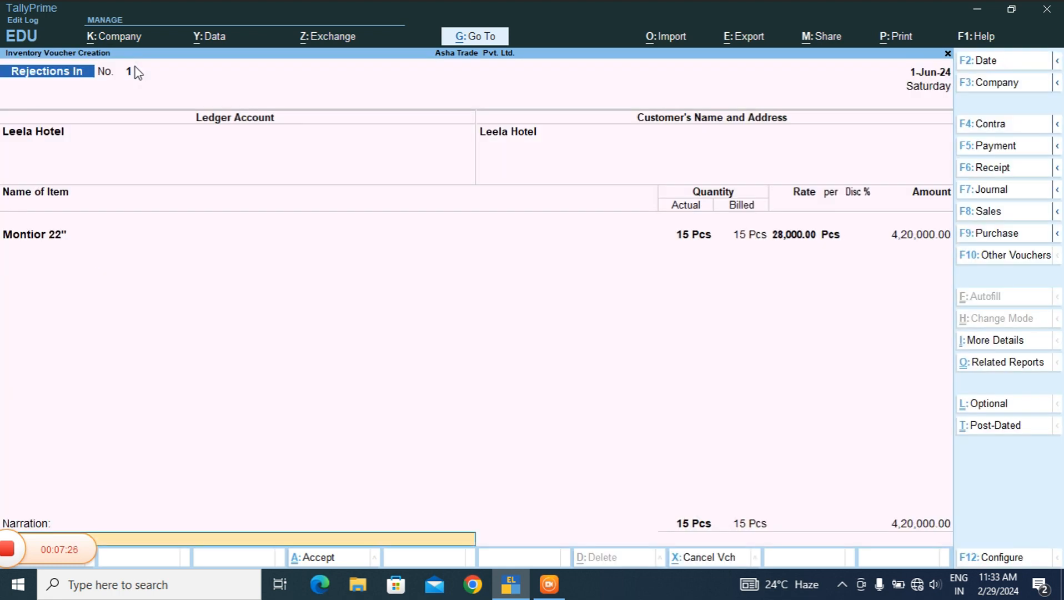
pyautogui.press('Return')
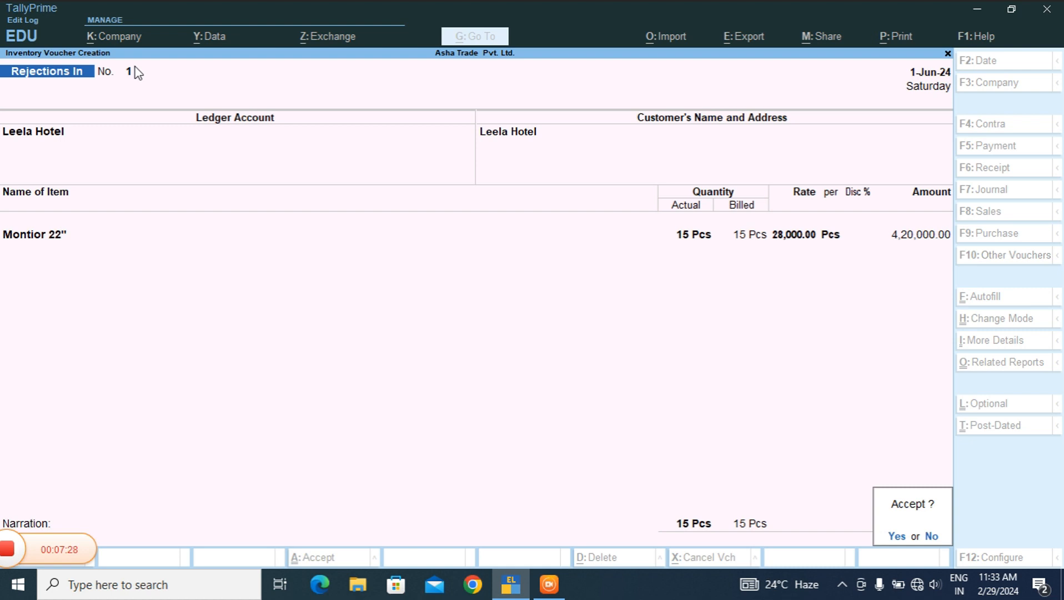
pyautogui.press('Return')
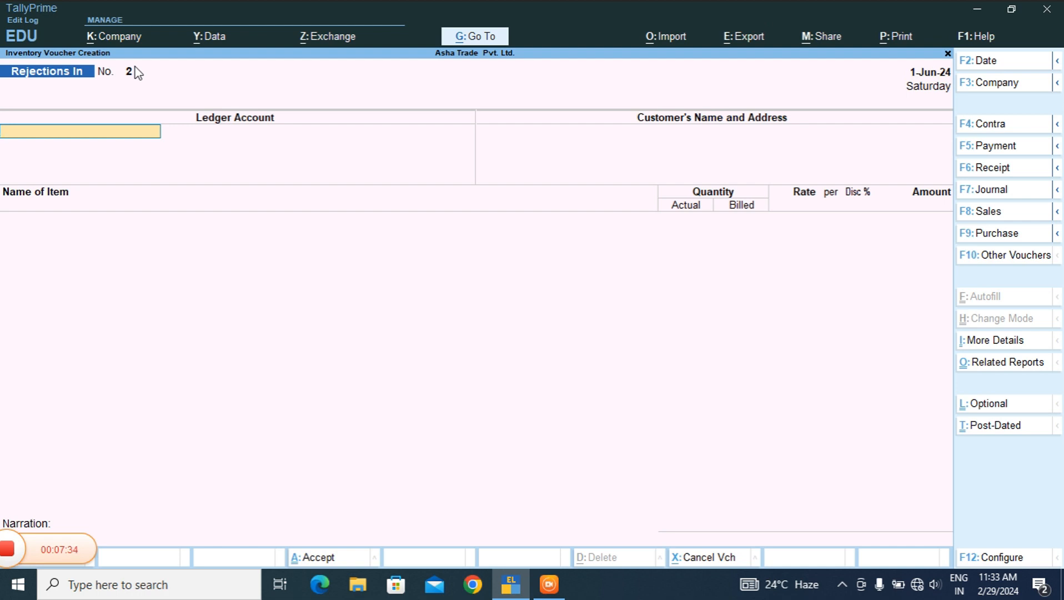
# Start a Sales voucher for Leela Hotel and link it to delivery note 1 dated 1-Jun-24.
pyautogui.press('F8')
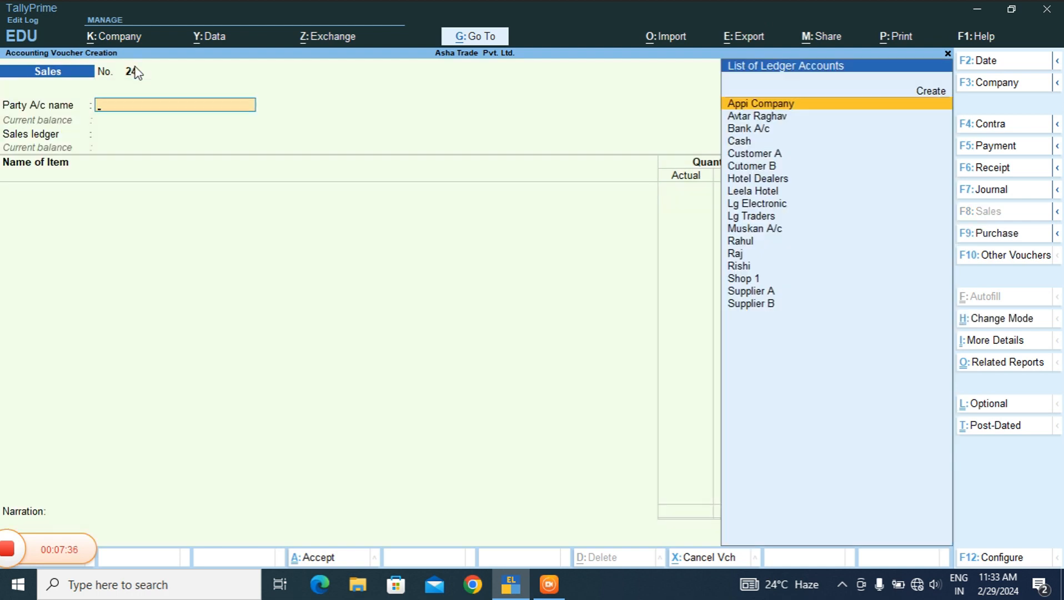
pyautogui.write('Le')
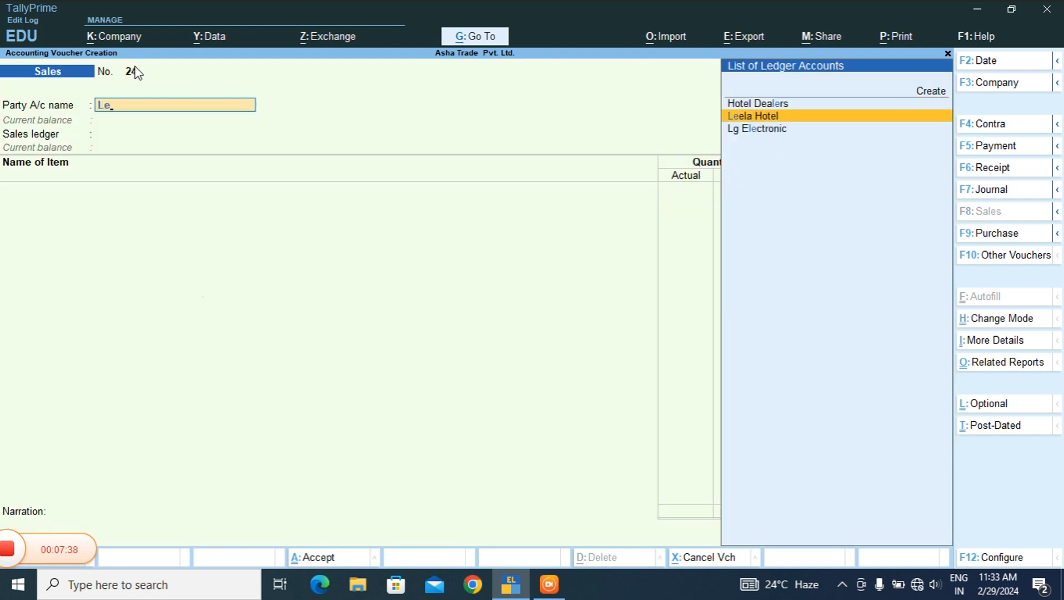
pyautogui.press('Return')
pyautogui.press('Down')
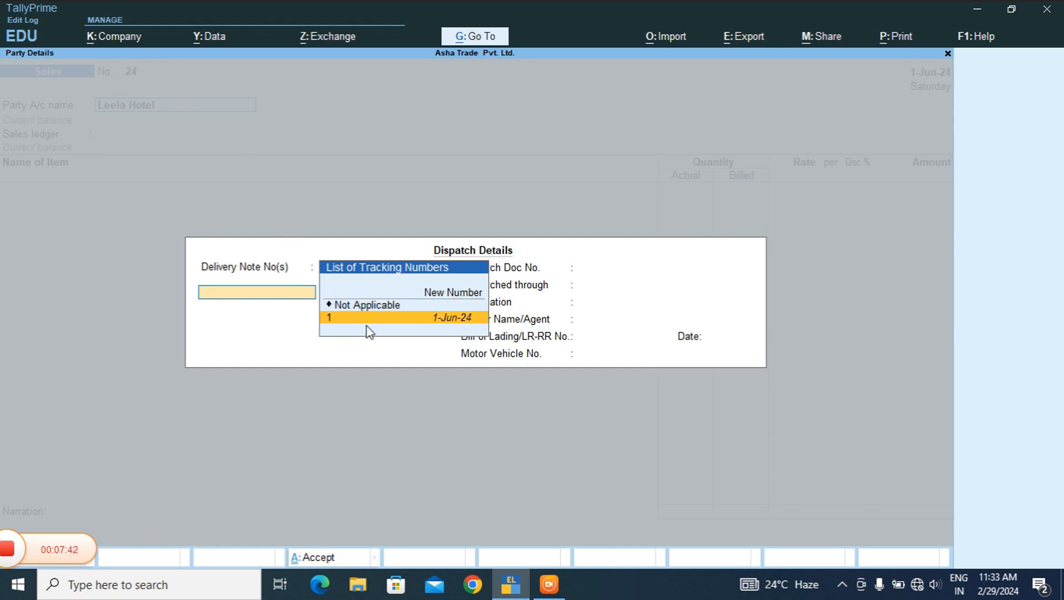
pyautogui.press('Return')
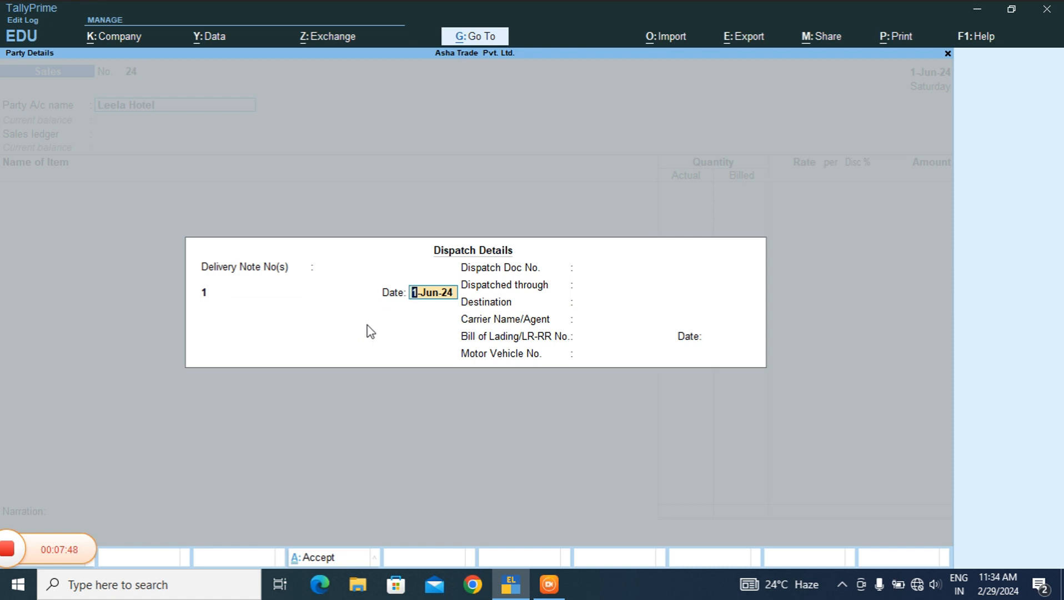
pyautogui.press('Return')
pyautogui.click(369, 328)
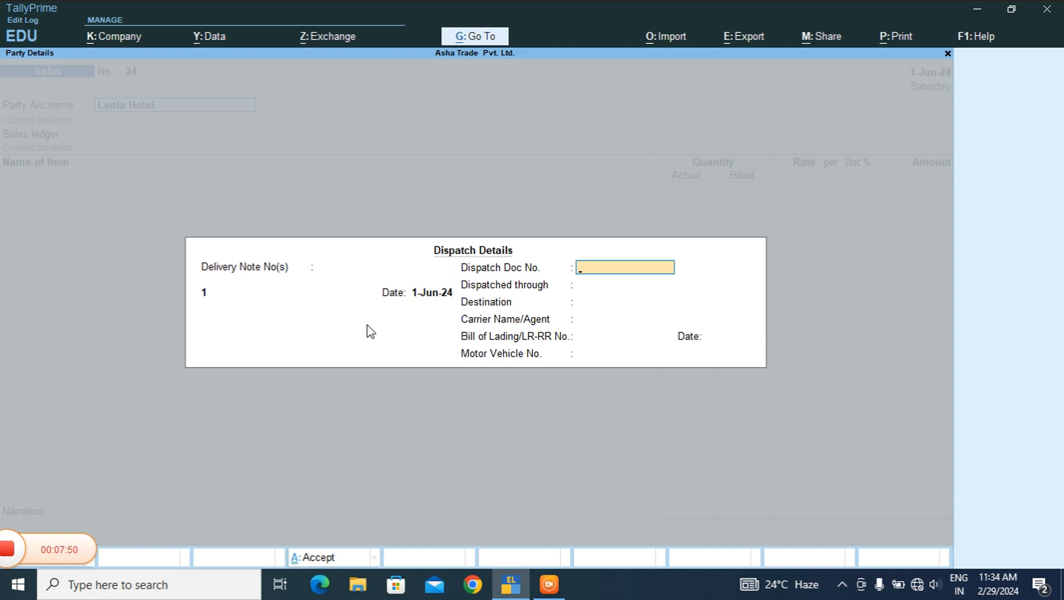
# Leave the remaining dispatch details blank, accept the default party details and keep Sale as the sales ledger.
pyautogui.press('Return')
pyautogui.press('Return')
pyautogui.press('Return')
pyautogui.press('Return')
pyautogui.press('Return')
pyautogui.press('Return')
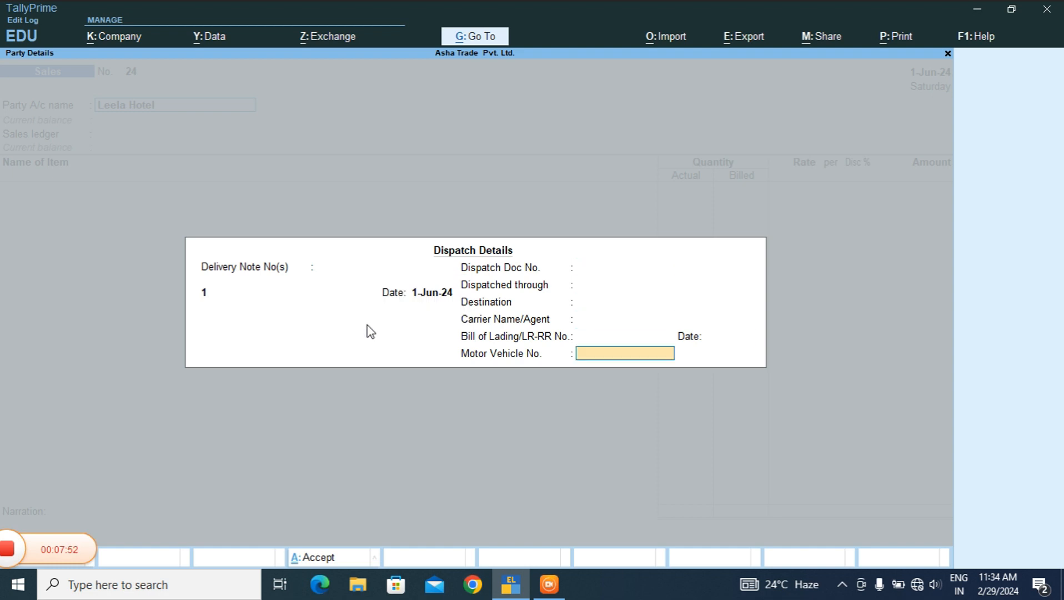
pyautogui.press('Return')
pyautogui.press('Return')
pyautogui.press('Return')
pyautogui.press('Return')
pyautogui.press('Return')
pyautogui.press('Return')
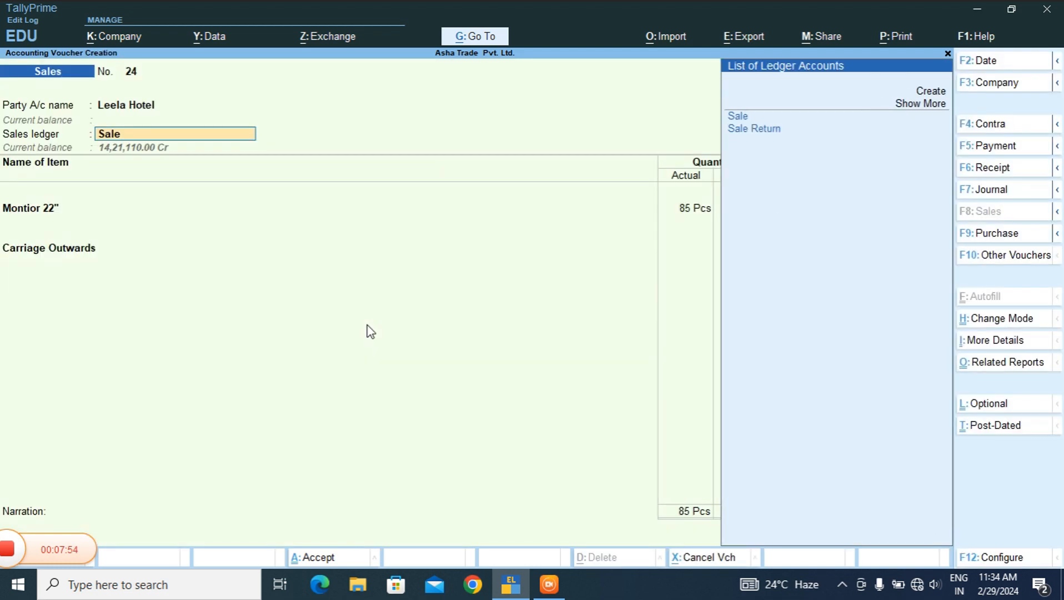
pyautogui.press('Return')
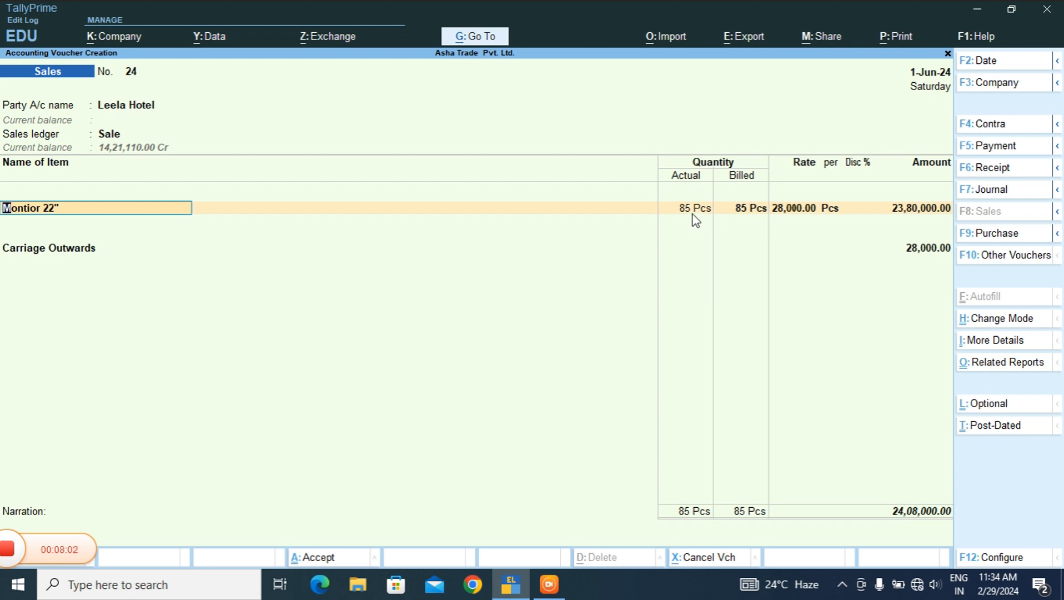
# Accept the sales voucher's Montior 22" allocation with tracking number 1 and order 1, keeping 85 Pcs at 28,000 per Pcs.
pyautogui.press('Return')
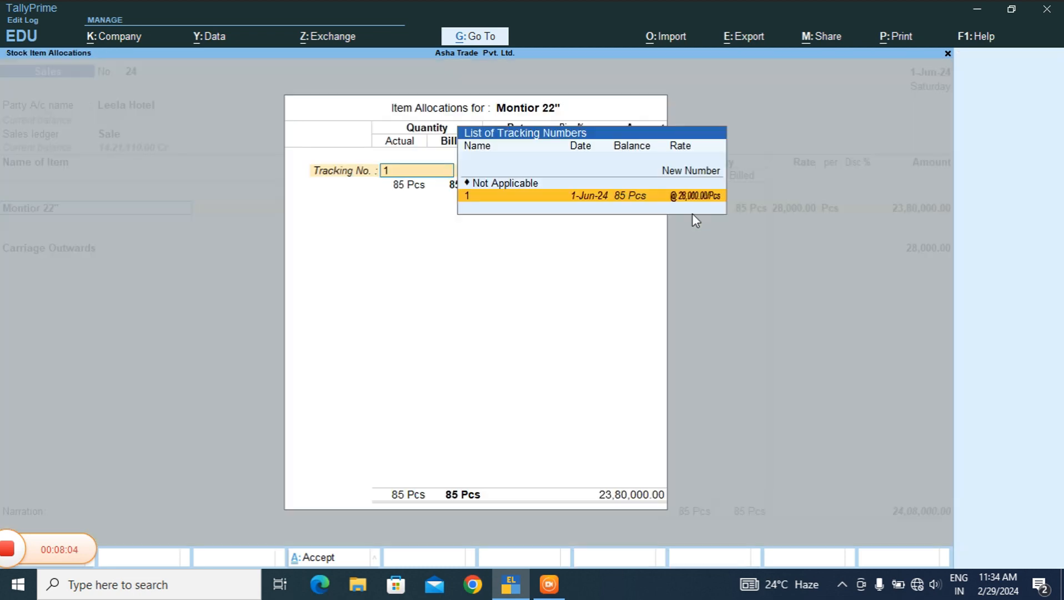
pyautogui.press('Return')
pyautogui.press('Return')
pyautogui.press('Return')
pyautogui.press('Return')
pyautogui.press('Return')
pyautogui.press('Return')
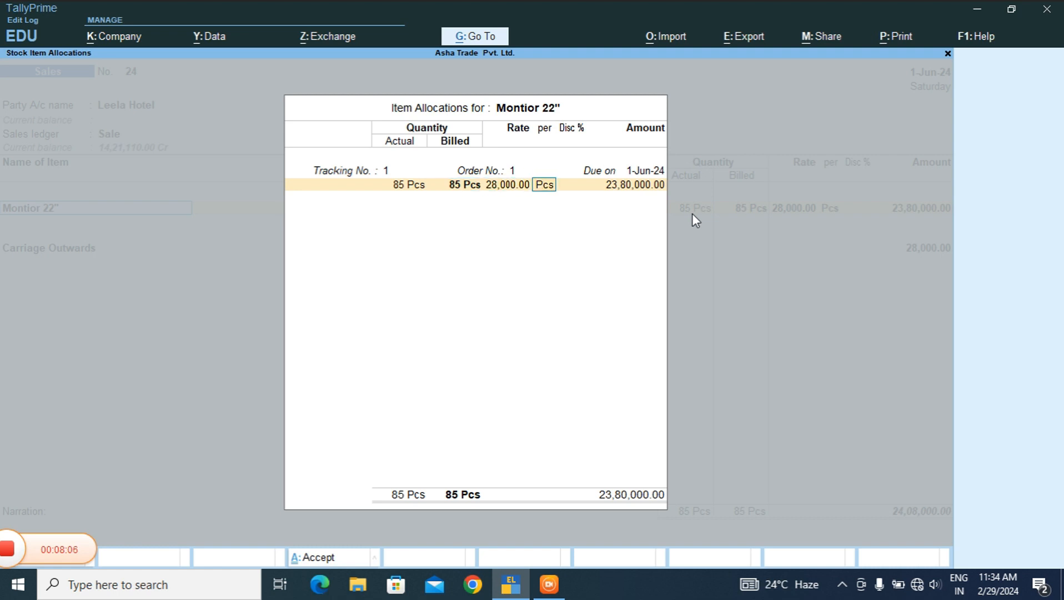
pyautogui.press('Return')
pyautogui.press('Return')
pyautogui.press('Return')
pyautogui.press('Return')
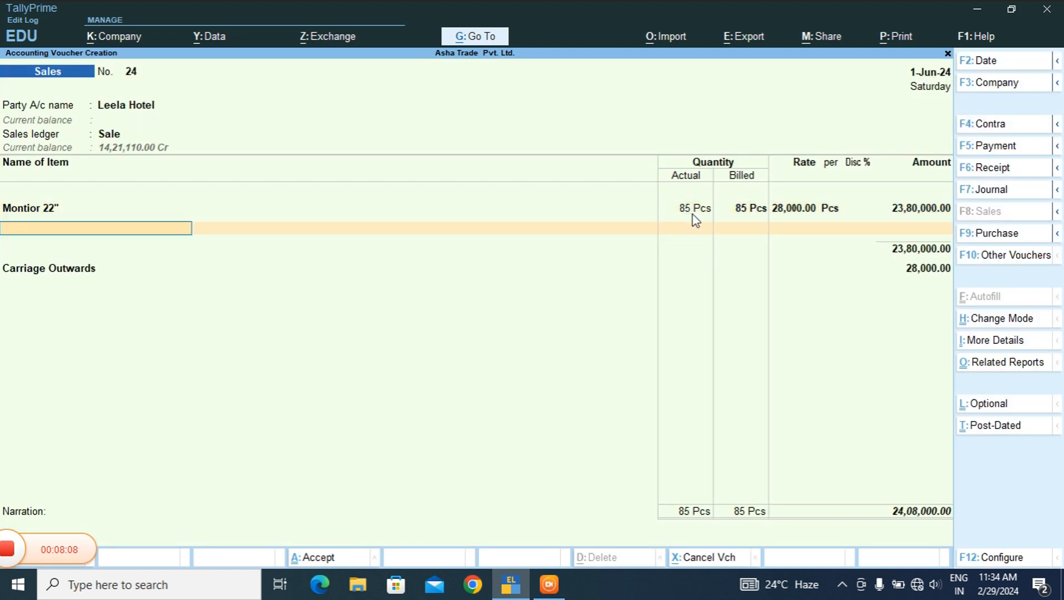
# Keep Carriage Outwards at 28,000, enter the narration "being: sold goods" and save the sales voucher.
pyautogui.press('Return')
pyautogui.press('Return')
pyautogui.press('Return')
pyautogui.press('Return')
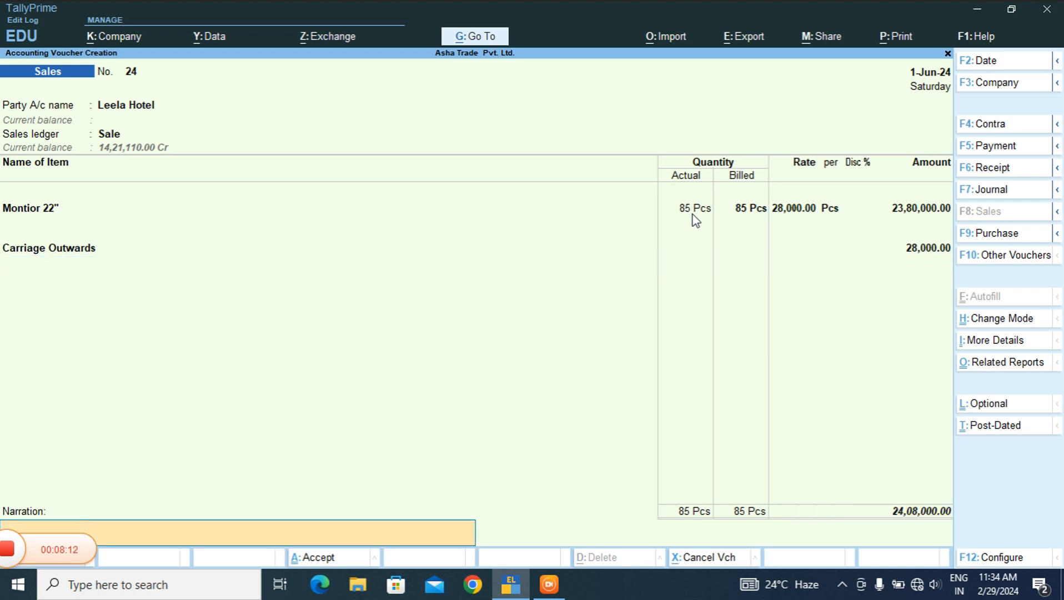
pyautogui.write('being: sold goods')
pyautogui.press('Return')
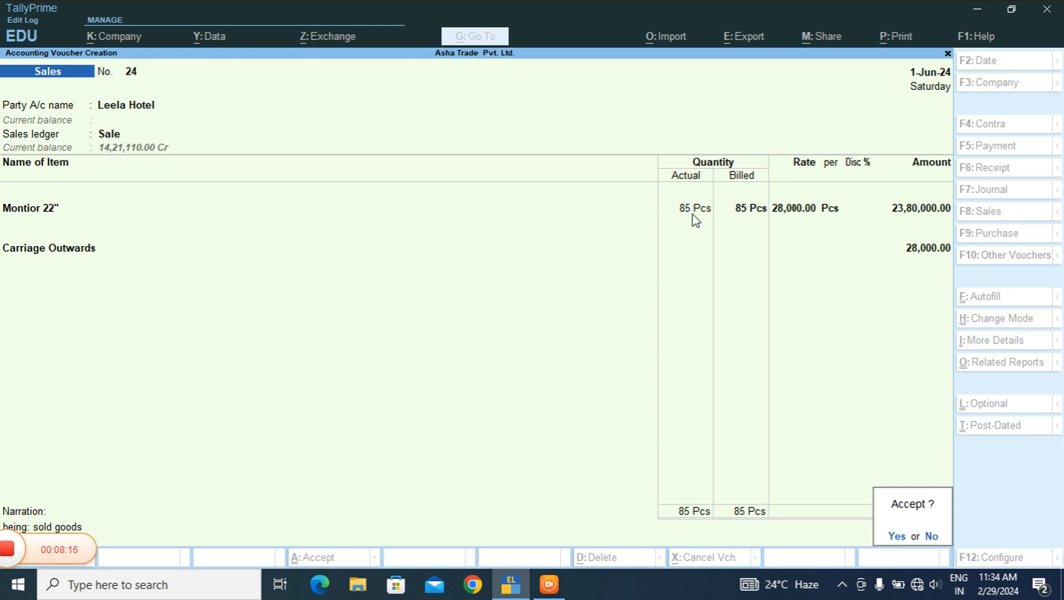
pyautogui.press('Return')
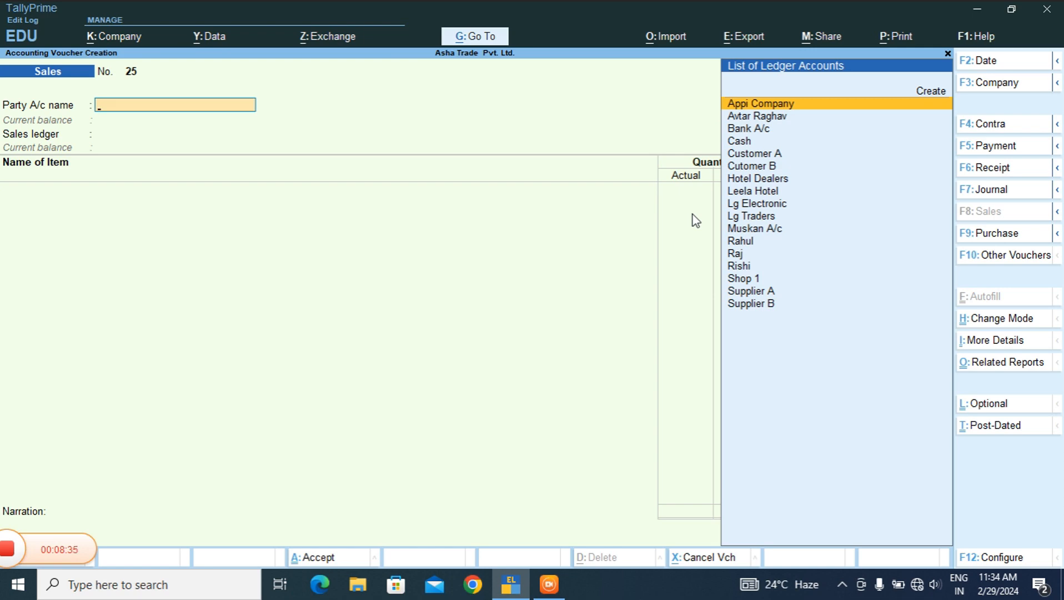
# Revisit the blank Rejections In and Delivery Note voucher screens.
pyautogui.press('ctrl')
pyautogui.hotkey('ctrl', 'F6')
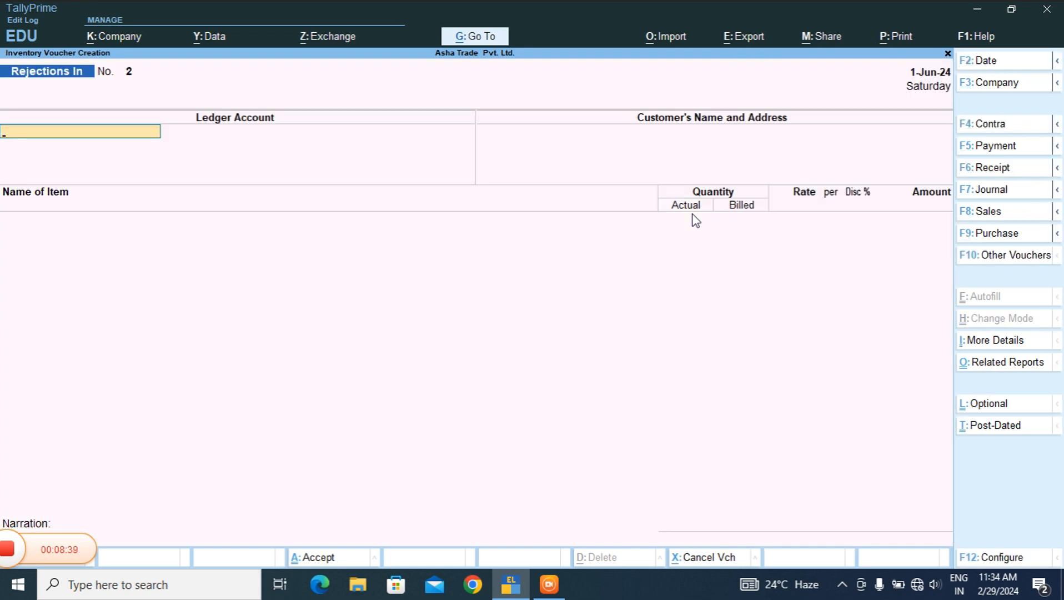
pyautogui.press('alt')
pyautogui.hotkey('alt', 'F8')
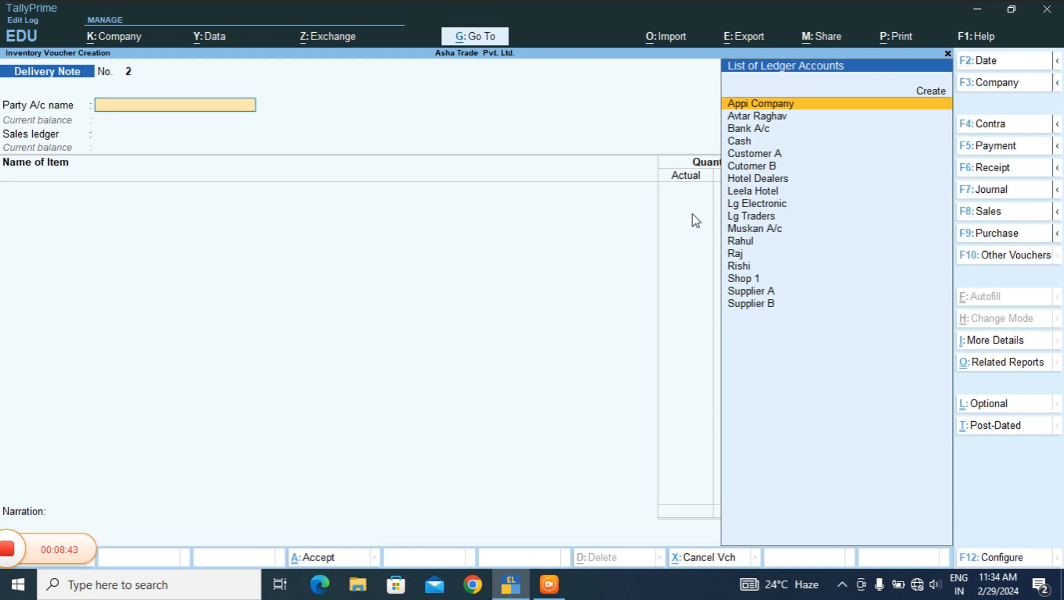
# Choose Leela Hotel as the delivery note's party and link the note to order 1 dated 1-Jun-24.
pyautogui.write('le')
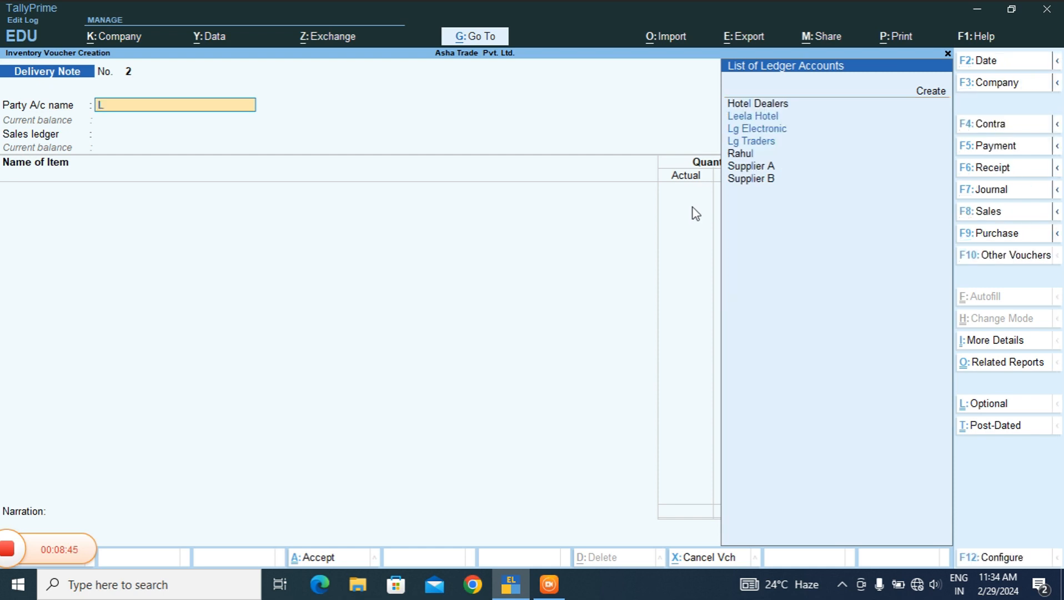
pyautogui.press('Return')
pyautogui.press('Down')
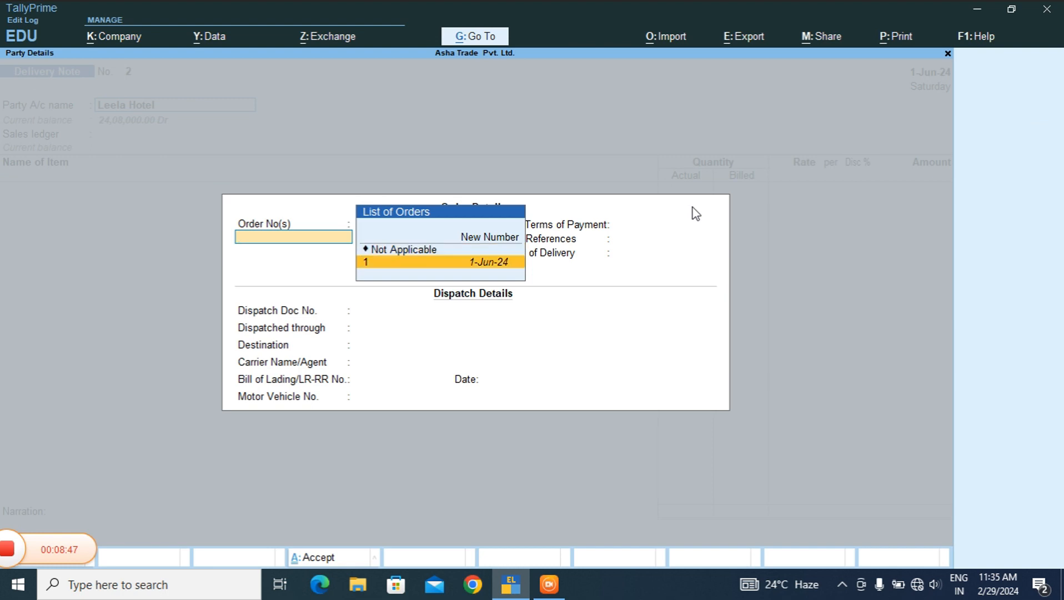
pyautogui.press('Return')
pyautogui.press('Return')
pyautogui.press('Return')
pyautogui.press('Return')
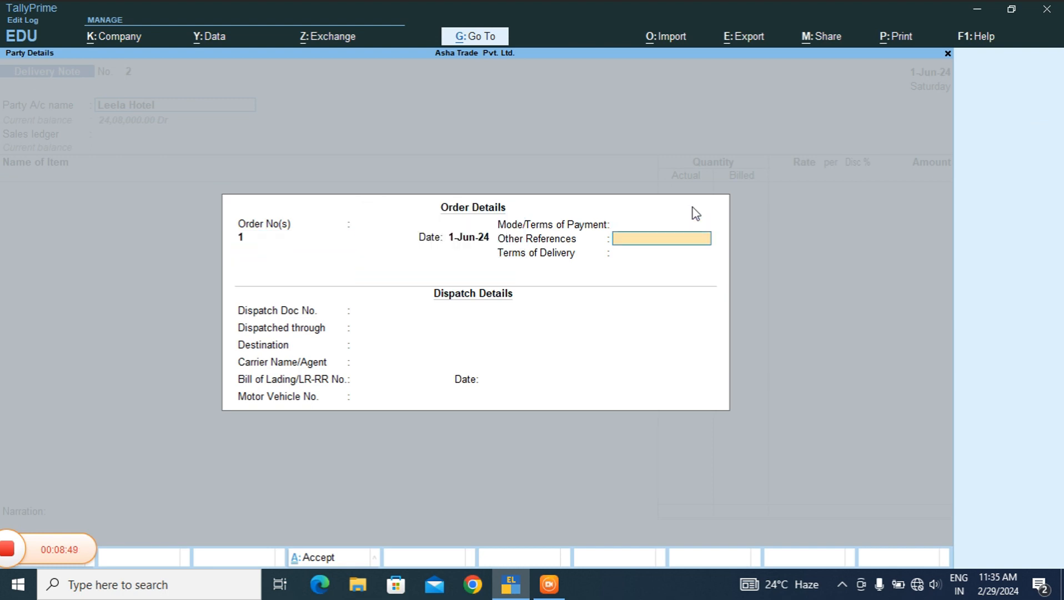
# Leave the delivery note's other references, terms of delivery and all dispatch details blank.
pyautogui.press('Return')
pyautogui.press('Return')
pyautogui.press('Return')
pyautogui.press('Return')
pyautogui.press('Return')
pyautogui.press('Return')
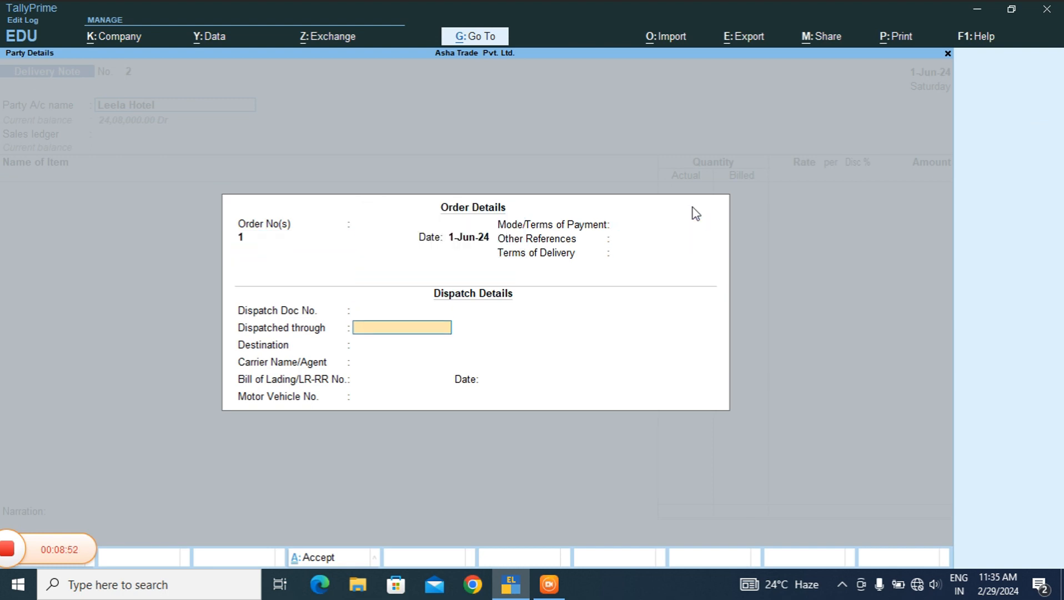
pyautogui.press('Return')
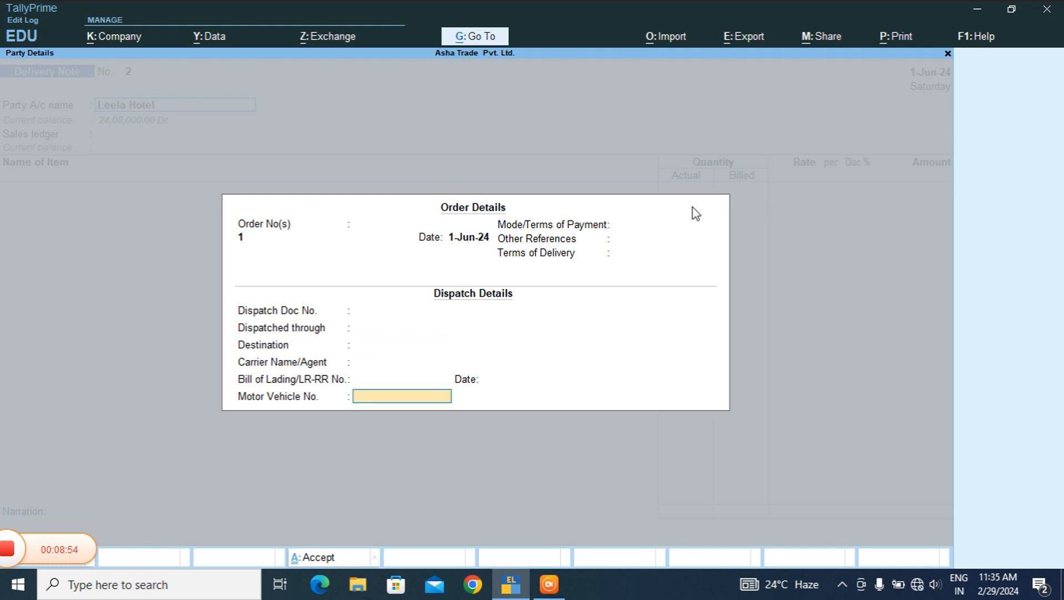
pyautogui.press('Return')
# Accept Leela Hotel's default party details and keep Sale as the delivery note's sales ledger.
pyautogui.press('Return')
pyautogui.press('Return')
pyautogui.press('Return')
pyautogui.press('Return')
pyautogui.press('Return')
pyautogui.press('Return')
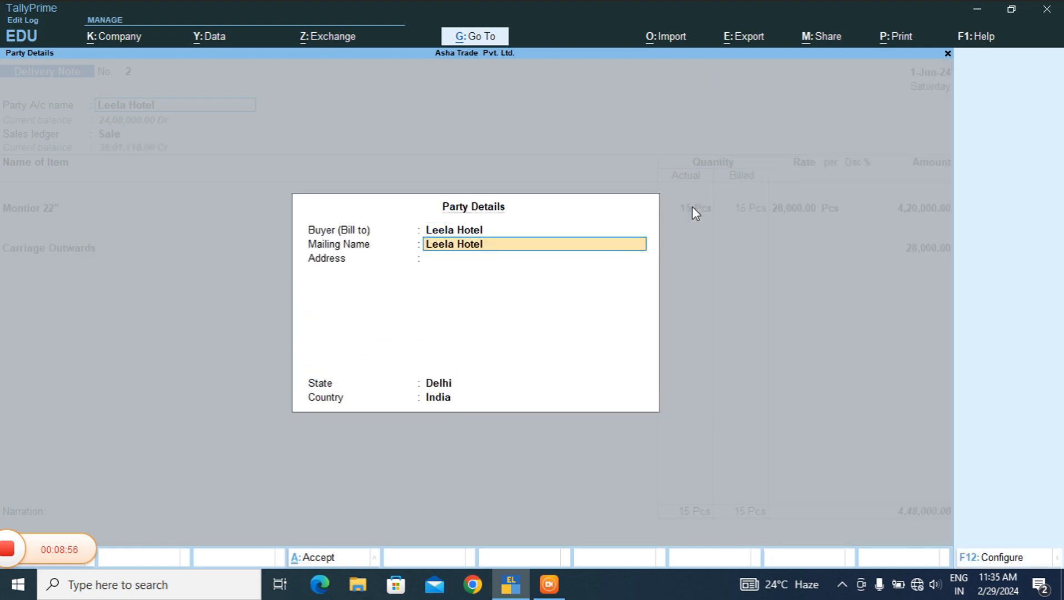
pyautogui.press('Return')
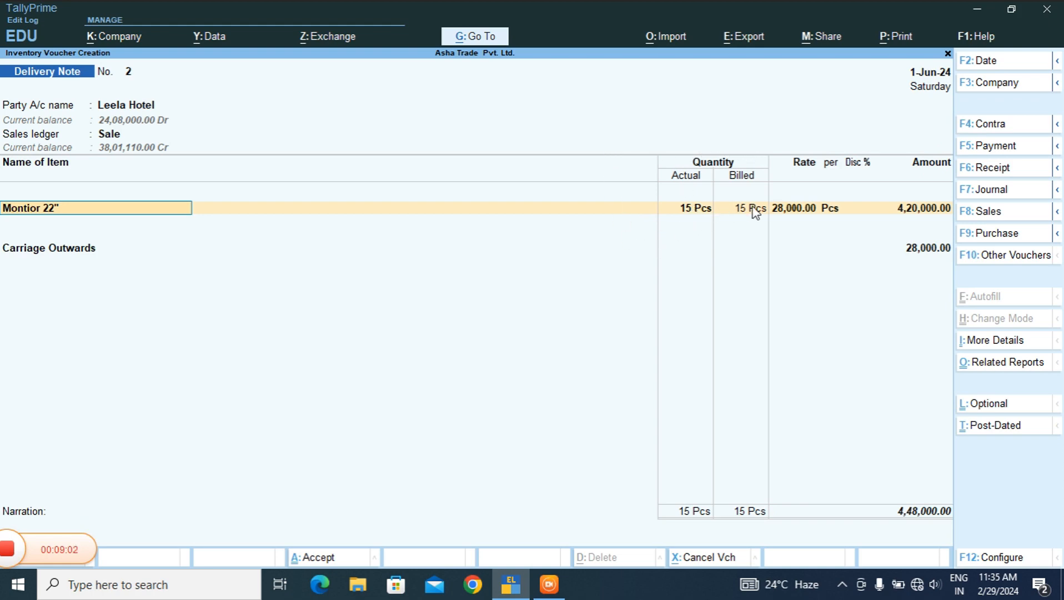
# Accept the delivery note's Montior 22" allocation with tracking number 2 and order 1, keeping 15 Pcs at 28,000 per Pcs.
pyautogui.press('Return')
pyautogui.press('Return')
pyautogui.press('Return')
pyautogui.press('Return')
pyautogui.press('Return')
pyautogui.press('Return')
pyautogui.press('Return')
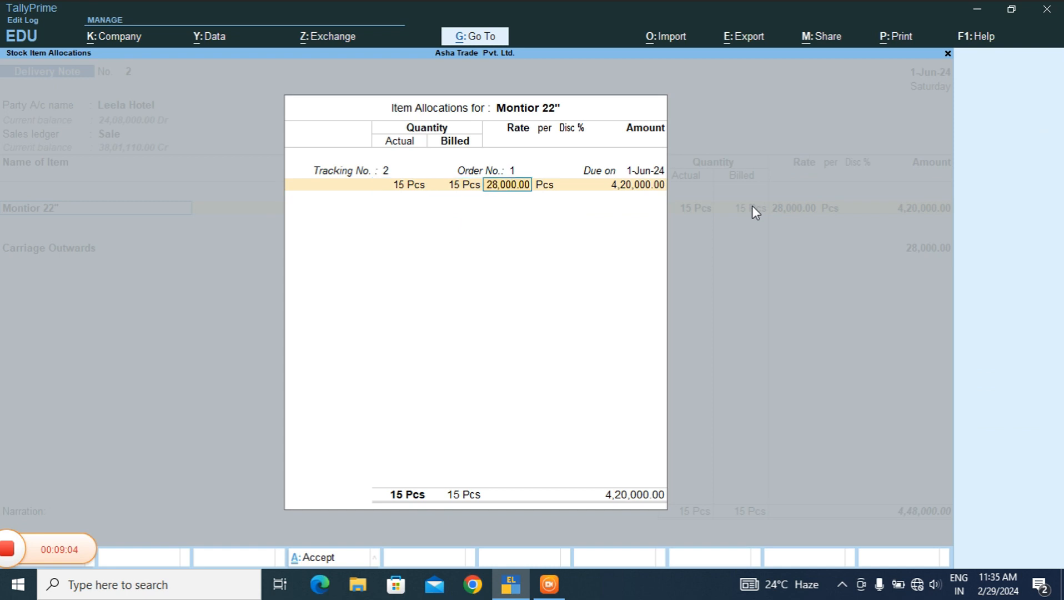
pyautogui.press('Return')
pyautogui.press('Return')
pyautogui.press('Return')
# Set Carriage Outwards to 10,000, leave the narration blank and save the delivery note.
pyautogui.press('Return')
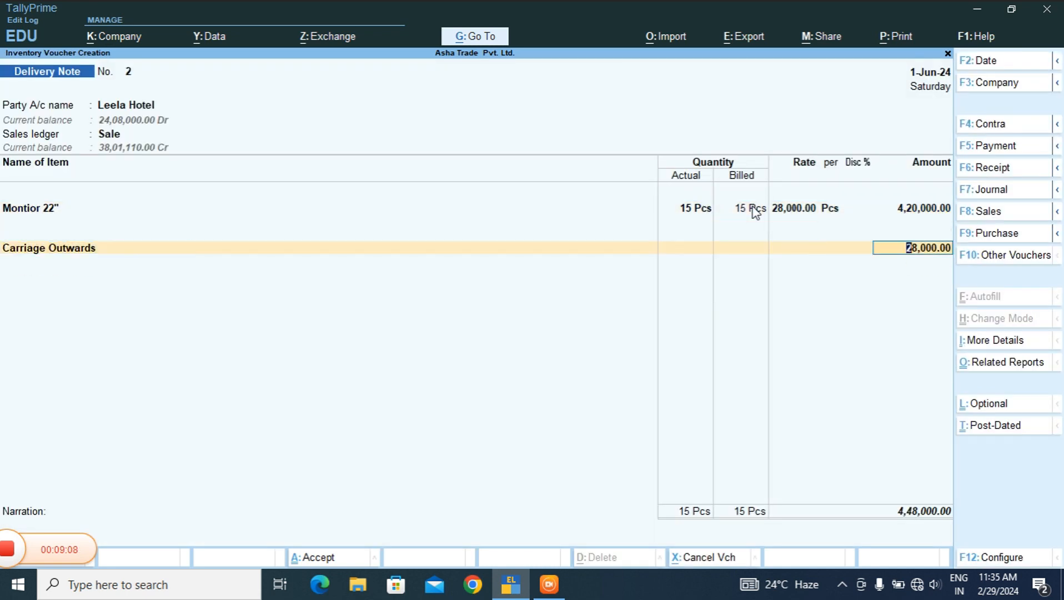
pyautogui.write('10,0')
pyautogui.write('000')
pyautogui.press('Return')
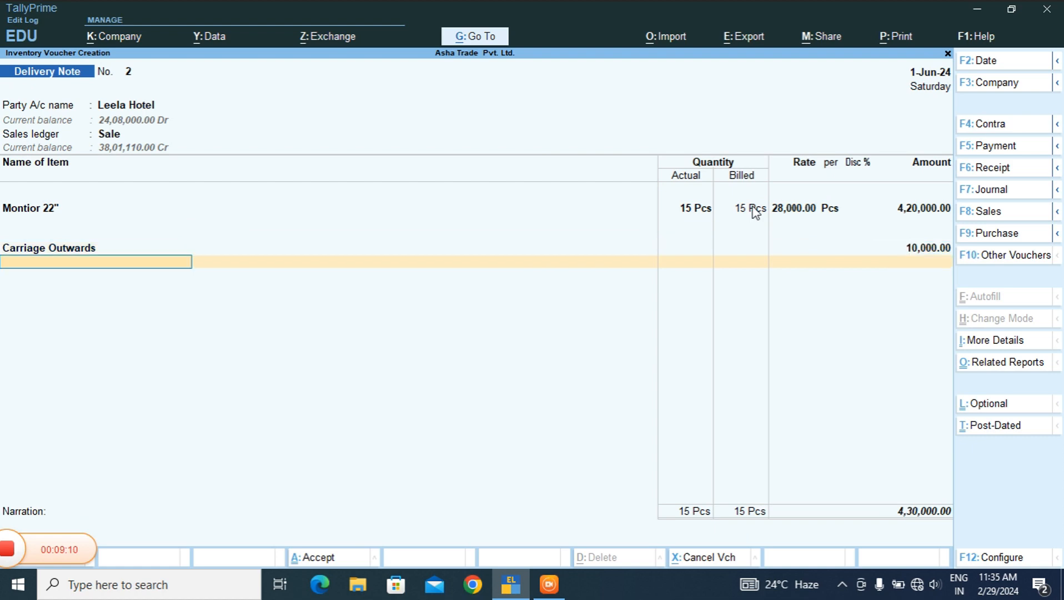
pyautogui.press('Return')
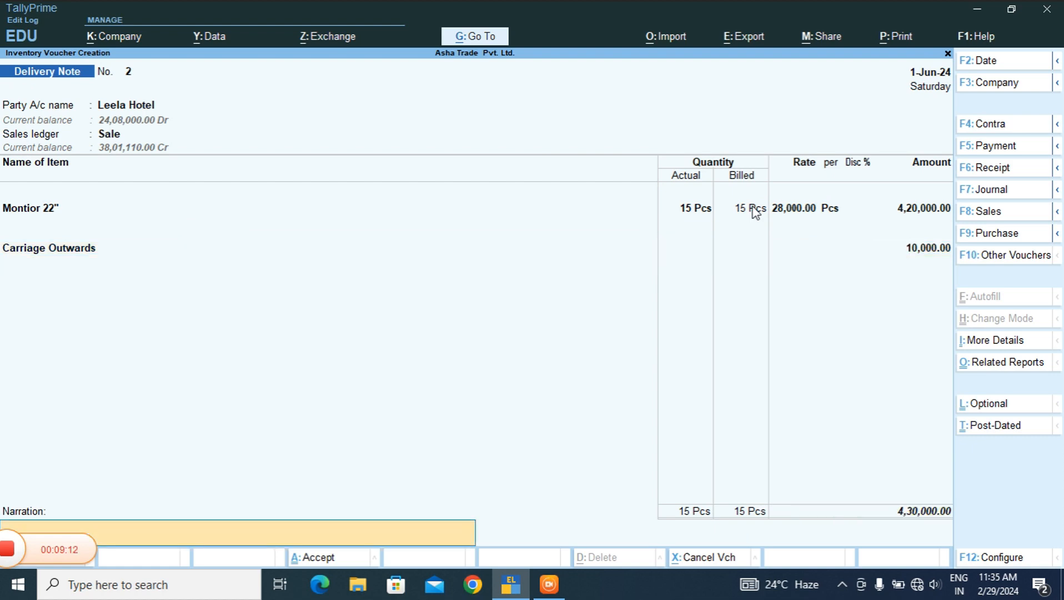
pyautogui.press('Return')
pyautogui.press('Return')
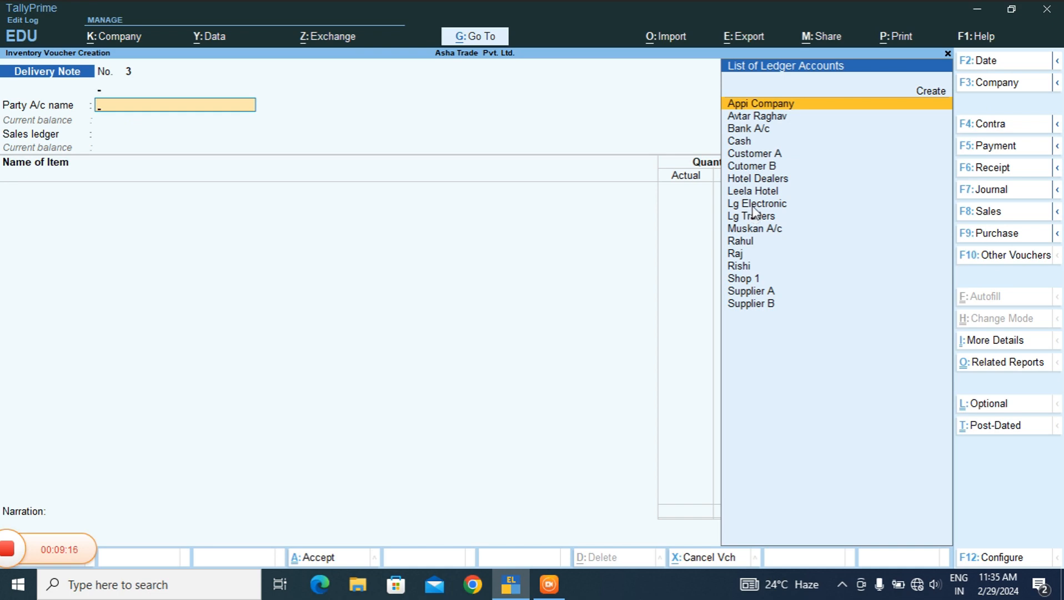
# Start a sales voucher for Leela Hotel and link it to delivery note 2 dated 1-Jun-24.
pyautogui.press('F8')
pyautogui.write('le')
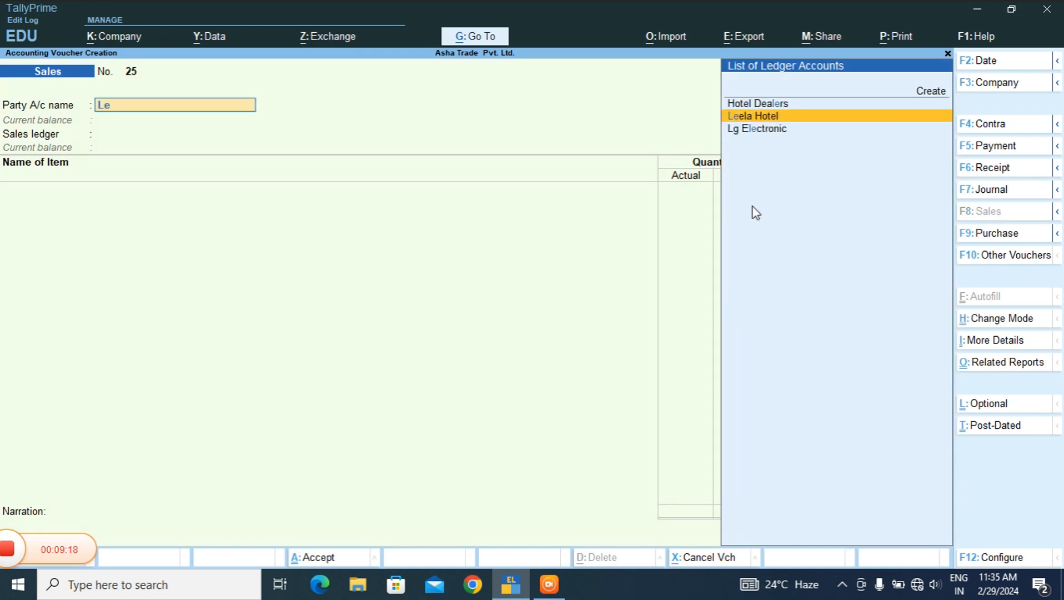
pyautogui.press('Return')
pyautogui.press('Down')
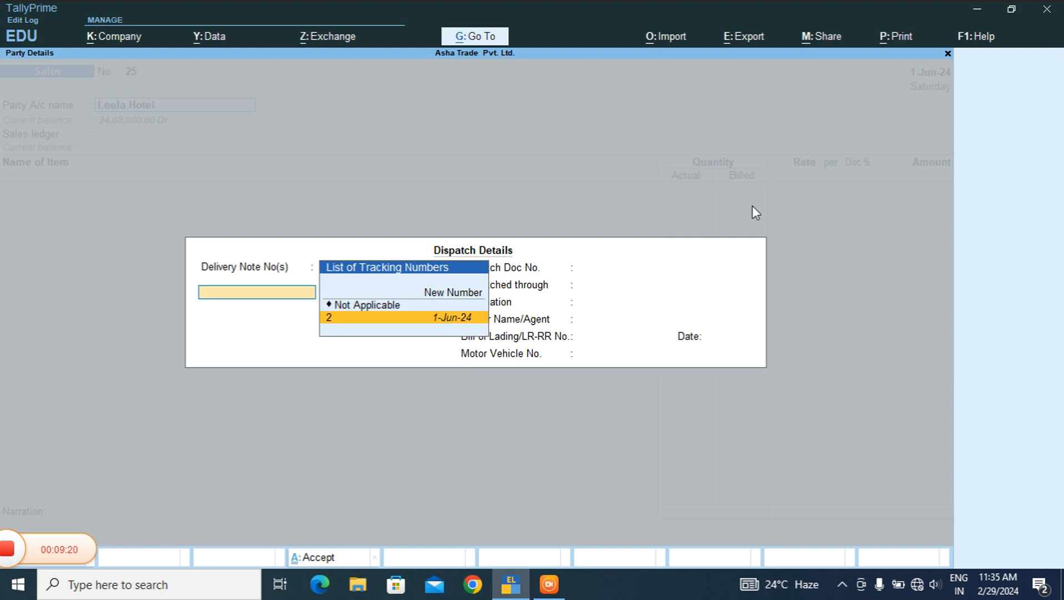
pyautogui.press('Return')
pyautogui.press('Return')
# Leave the sales voucher's remaining dispatch details blank, accept the default party details and keep Sale as the ledger.
pyautogui.press('Return')
pyautogui.press('Return')
pyautogui.press('Return')
pyautogui.press('Return')
pyautogui.press('Return')
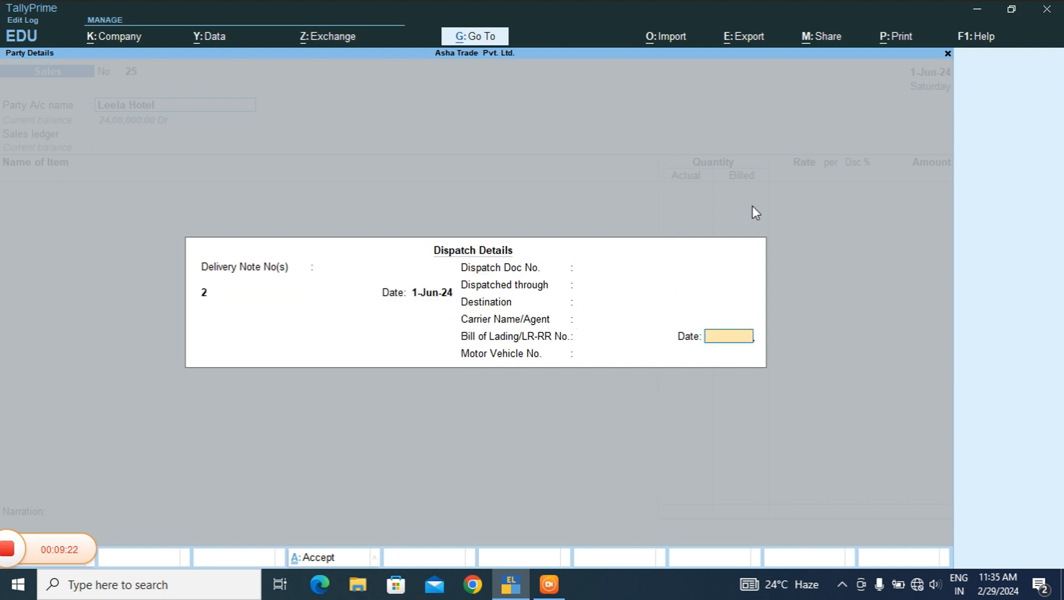
pyautogui.press('Return')
pyautogui.press('Return')
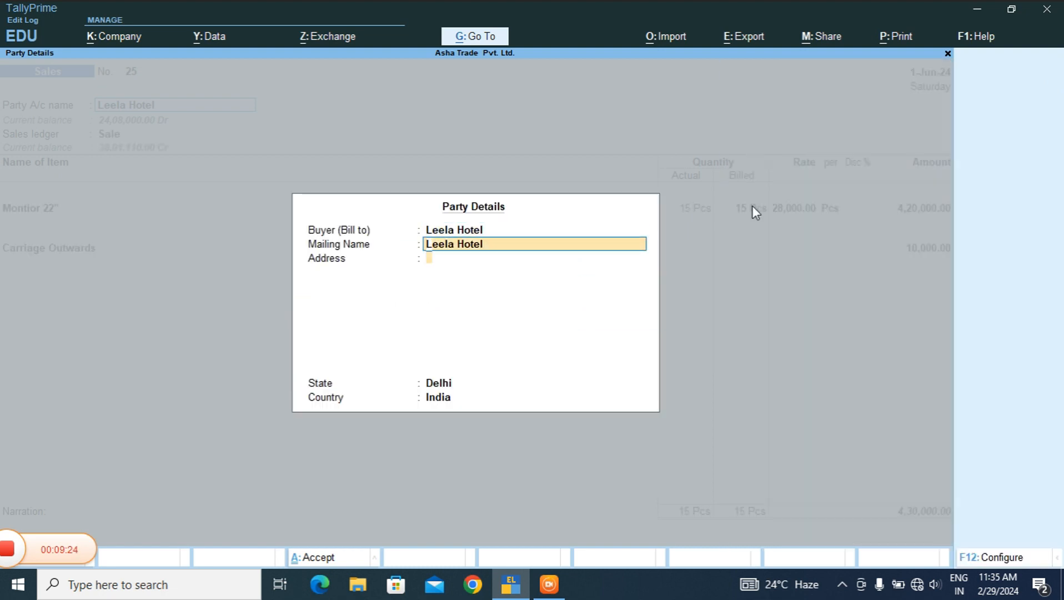
pyautogui.press('Return')
pyautogui.press('Return')
pyautogui.press('Return')
pyautogui.press('Return')
pyautogui.press('Return')
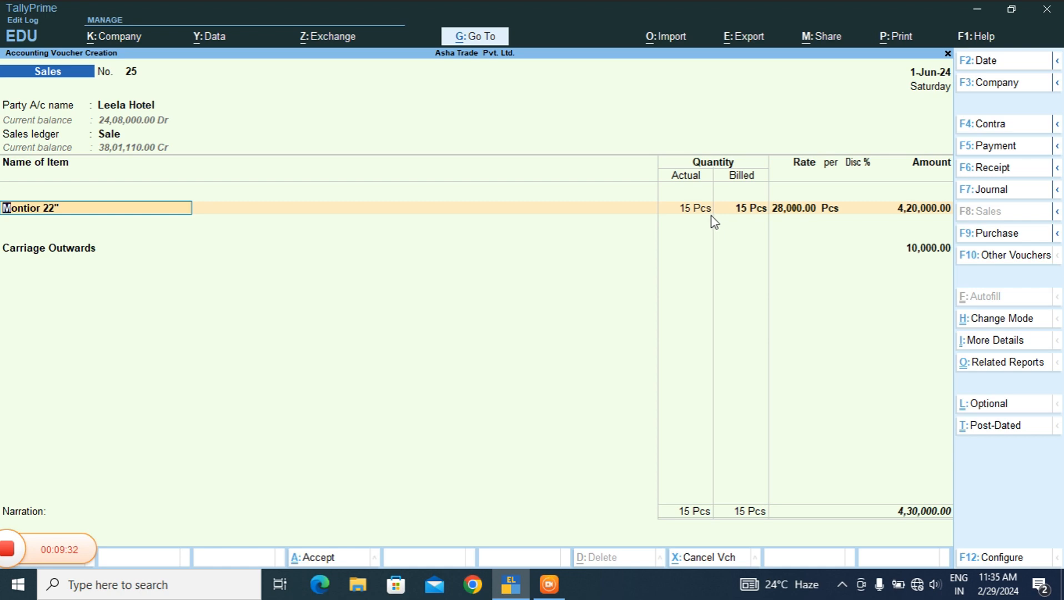
# Accept the sales voucher's Montior 22" allocation with tracking number 2, keeping 15 Pcs at 28,000 per Pcs.
pyautogui.press('Return')
pyautogui.press('Return')
pyautogui.press('Return')
pyautogui.press('Return')
pyautogui.press('Return')
pyautogui.press('Return')
pyautogui.press('Return')
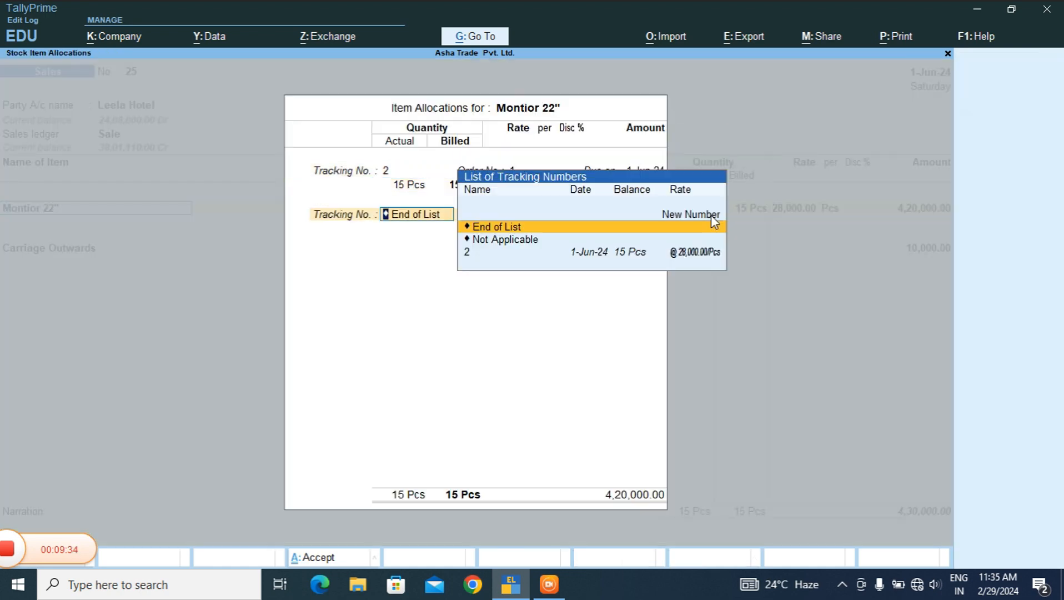
pyautogui.press('Return')
# Keep Carriage Outwards at 10,000, save the sales voucher without a narration and return to the Gateway of Tally.
pyautogui.press('Return')
pyautogui.press('Return')
pyautogui.press('Return')
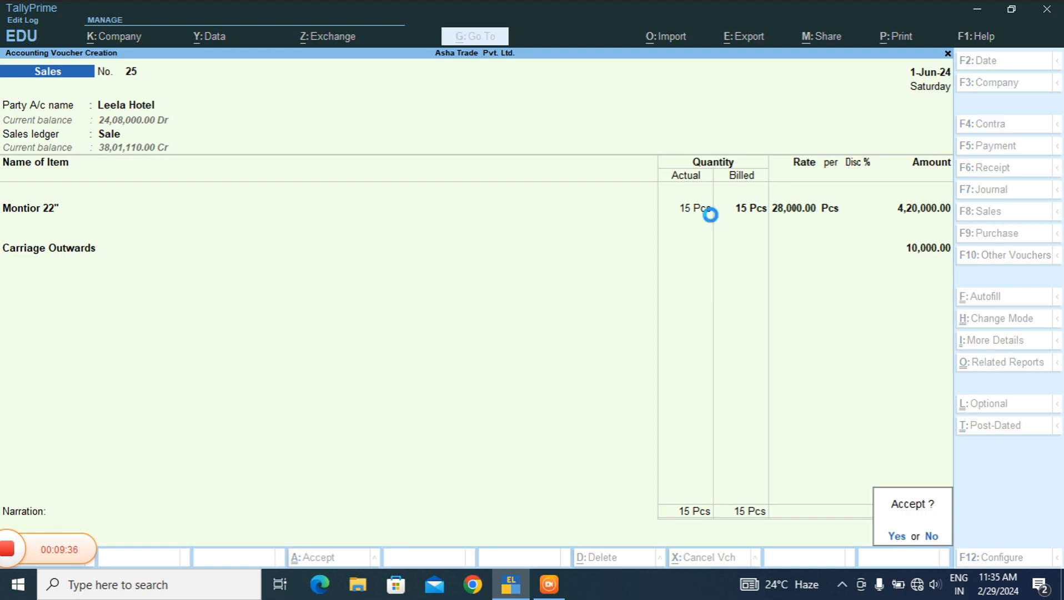
pyautogui.press('Return')
pyautogui.press('Escape')
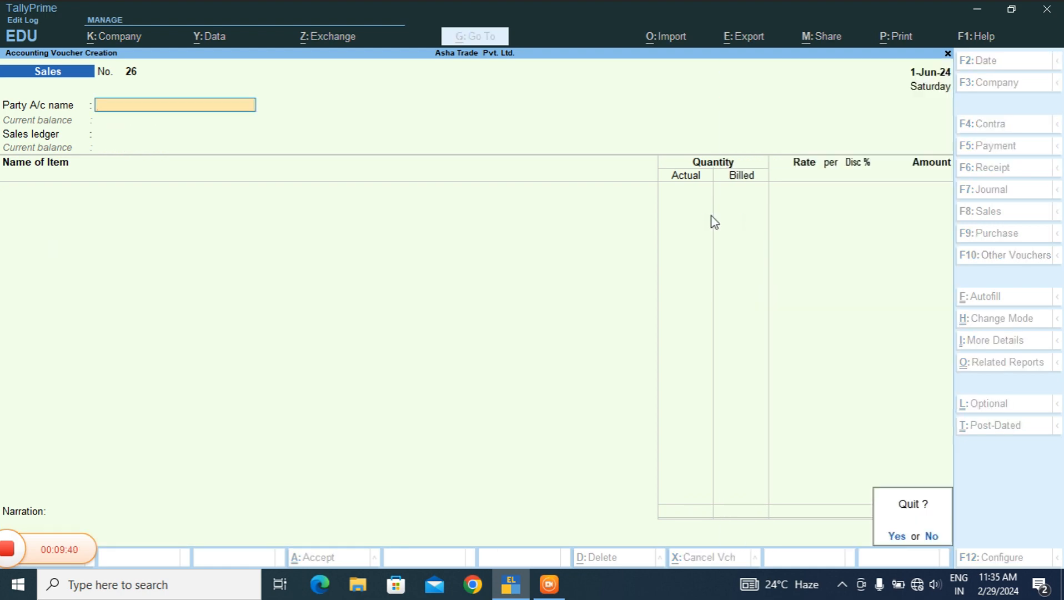
pyautogui.press('Return')
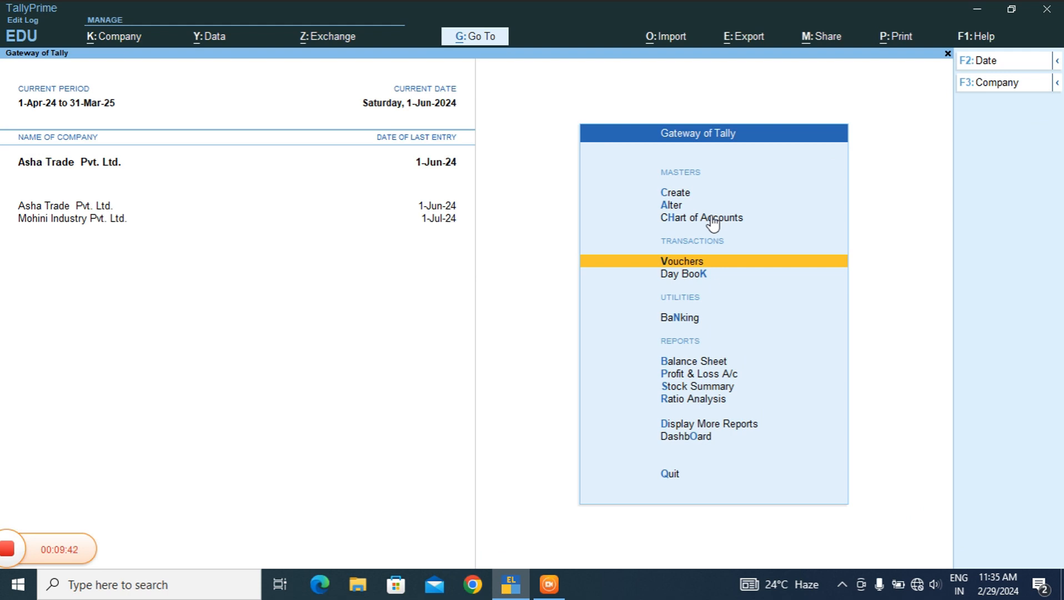